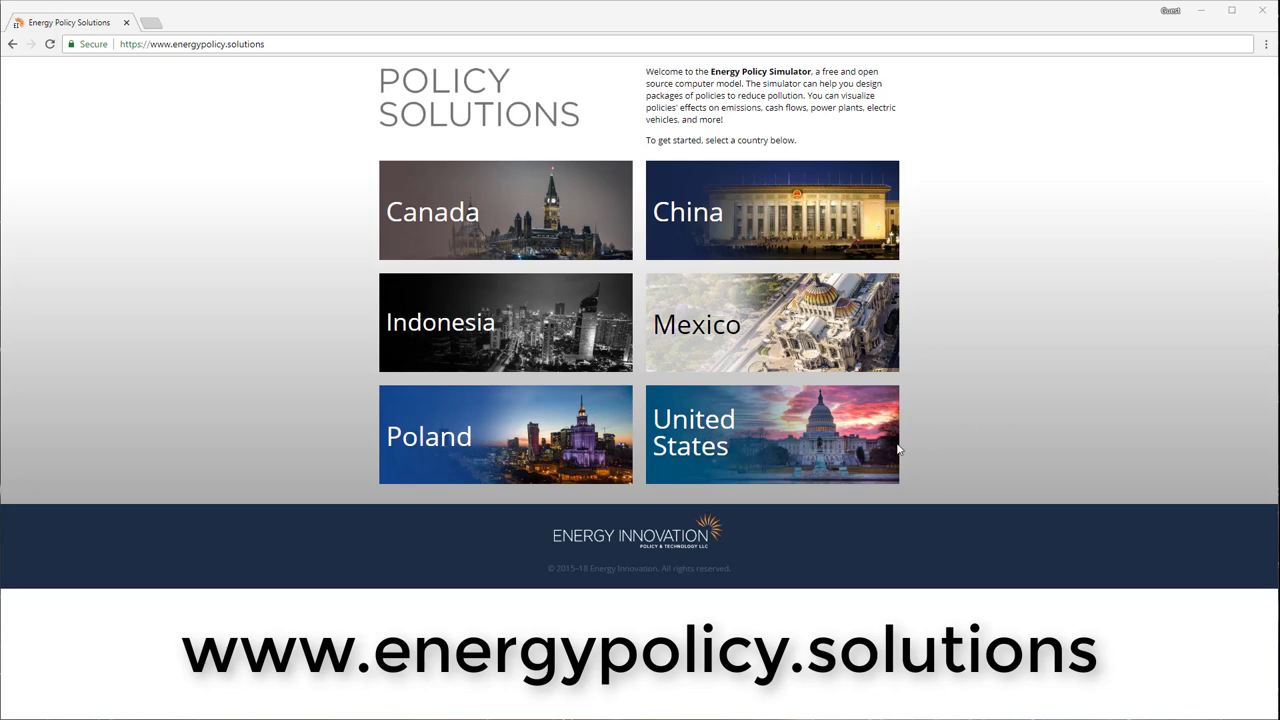
- Choose the United States from the country selection page
left_click(845, 455)
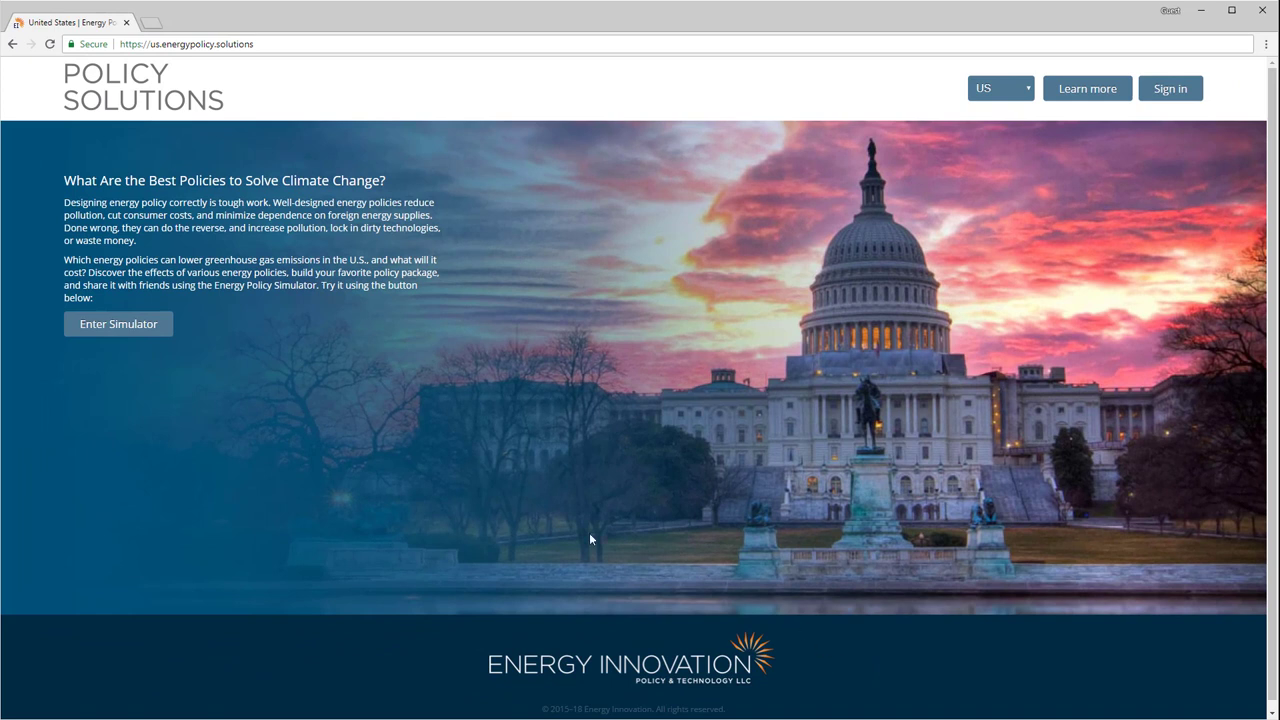
- Enter the US policy simulator from its welcome page
left_click(122, 330)
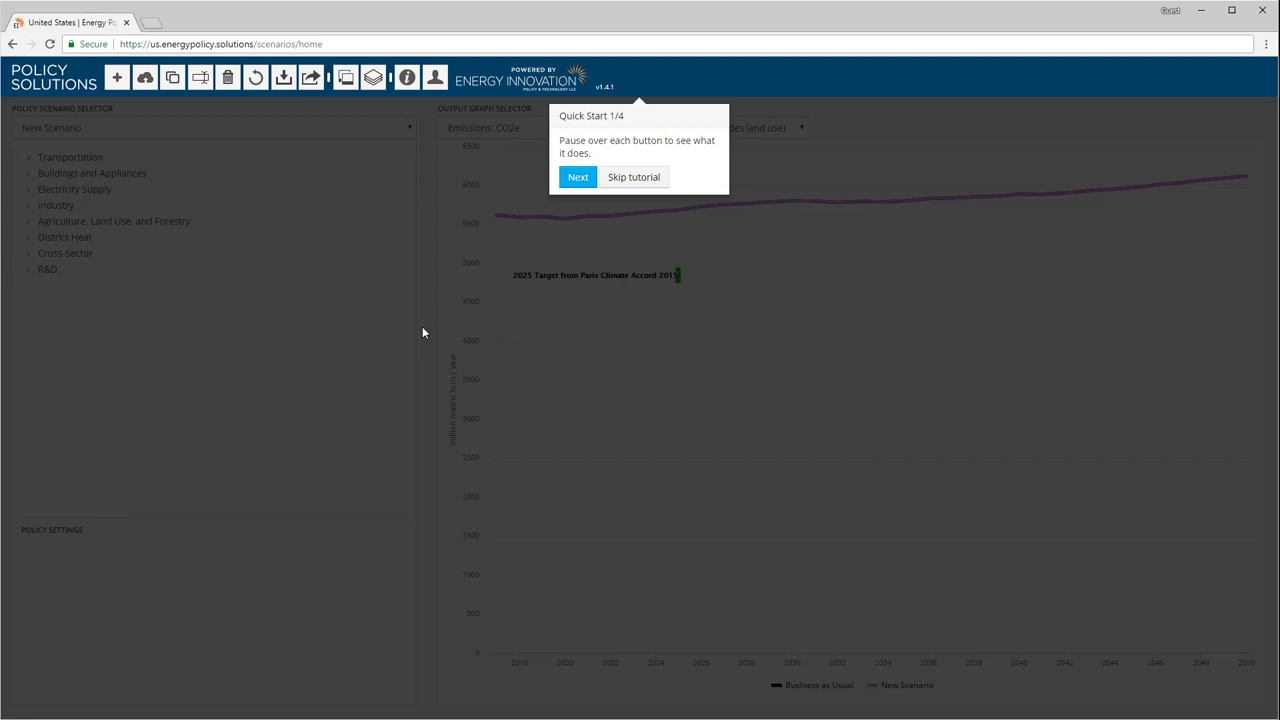
left_click(616, 180)
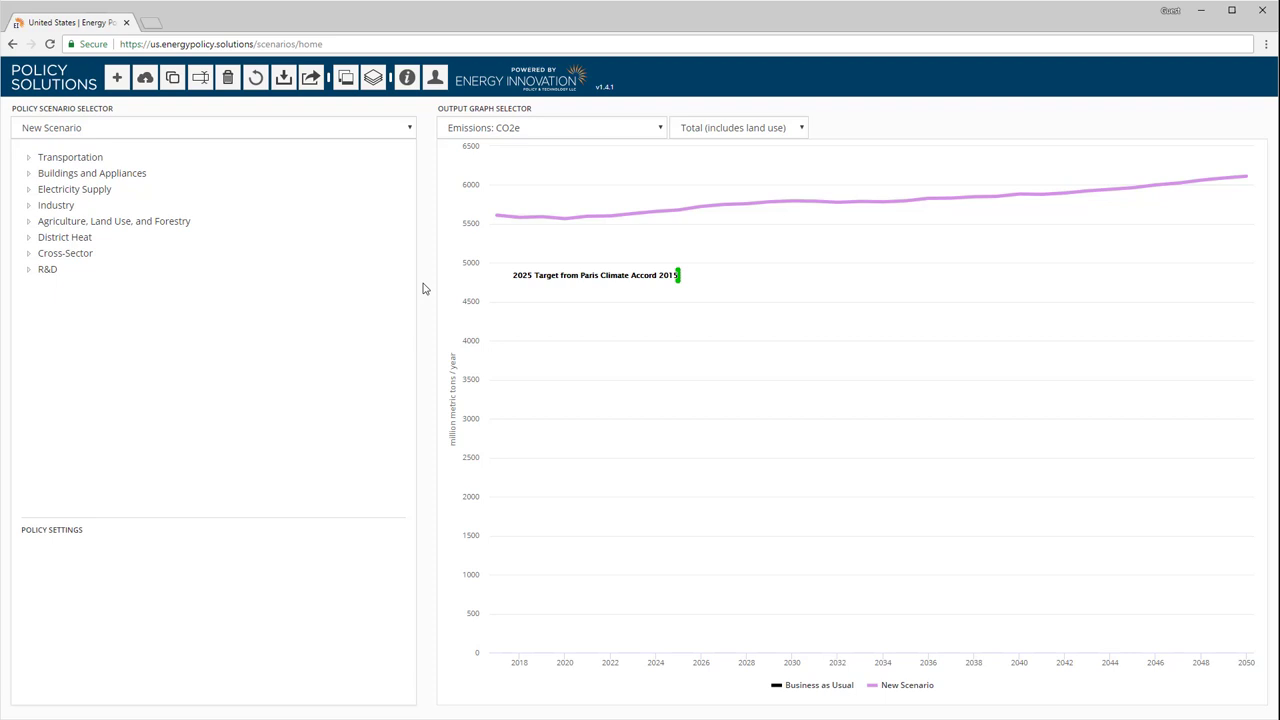
- Expand Cross-Sector and Carbon Tax to list per-sector carbon taxes, briefly checking Fuel Taxes
left_click(353, 260)
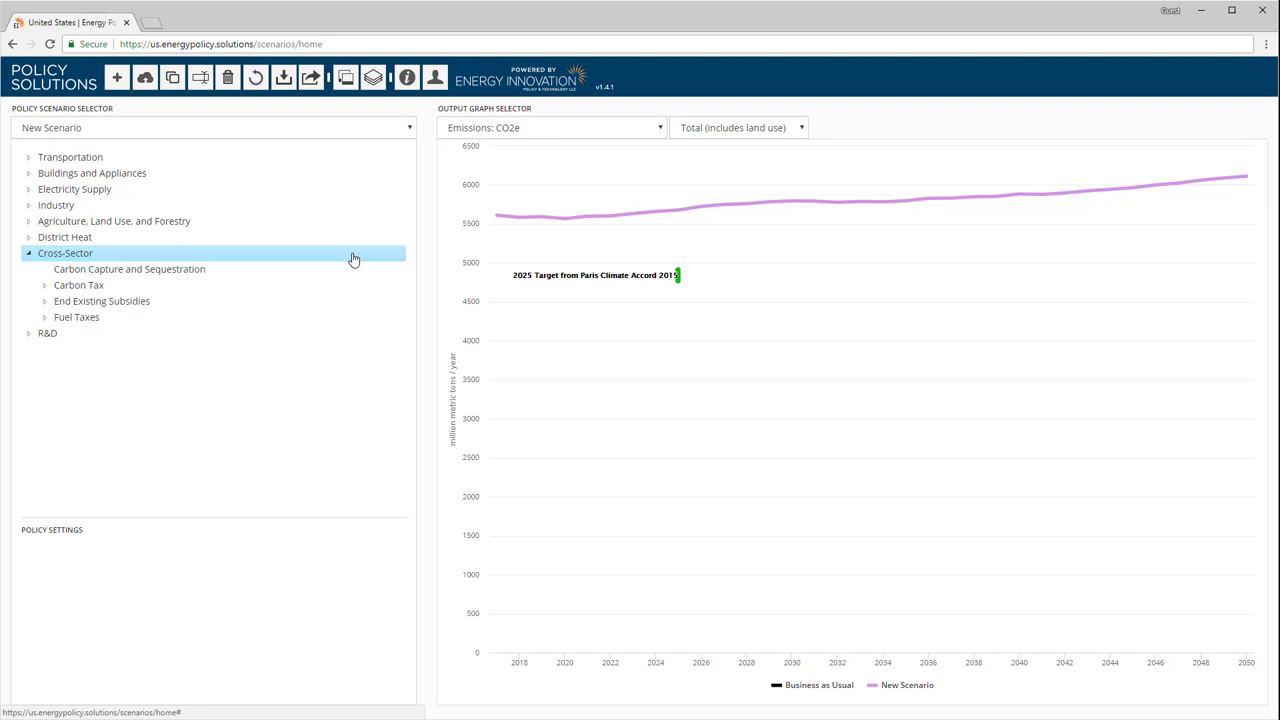
left_click(352, 290)
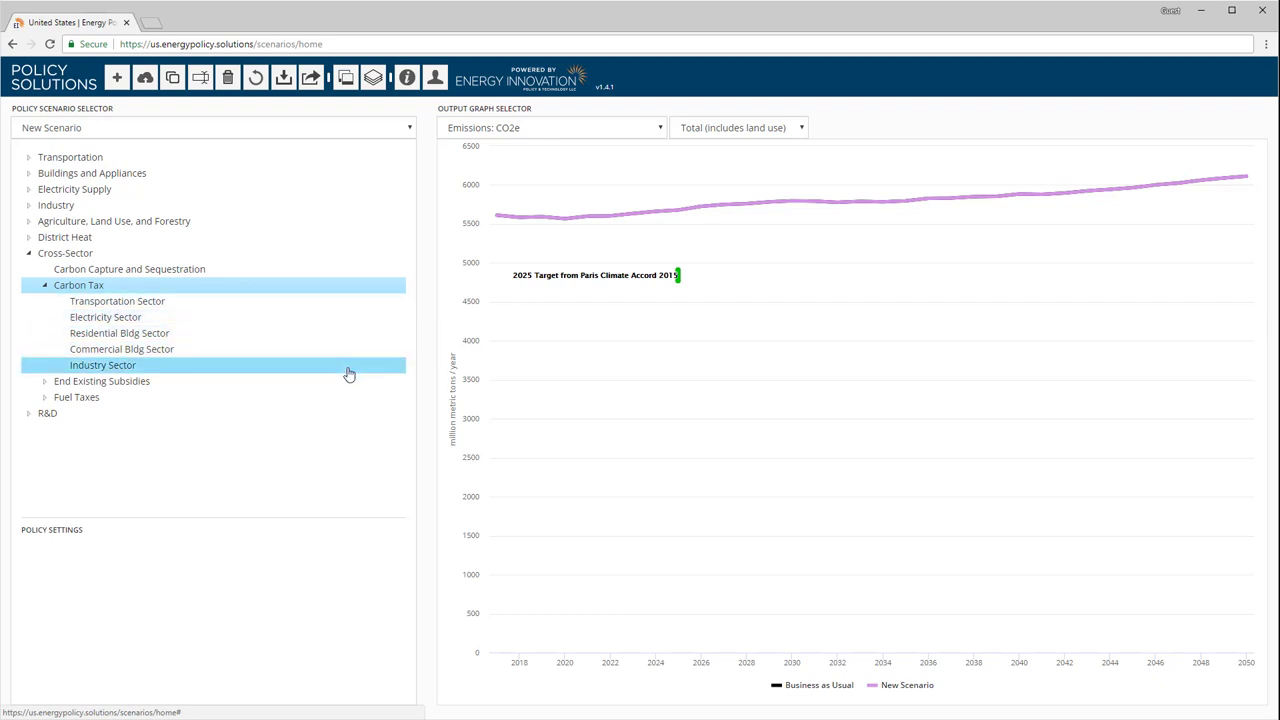
left_click(348, 400)
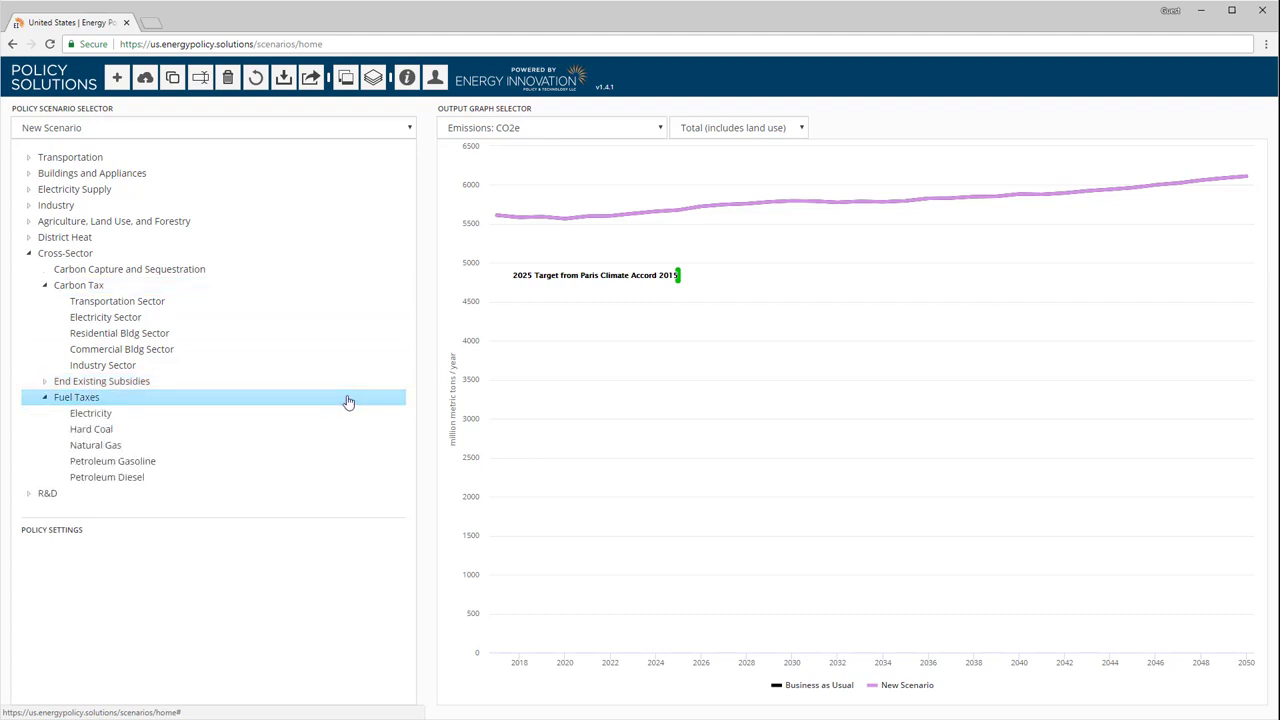
left_click(348, 401)
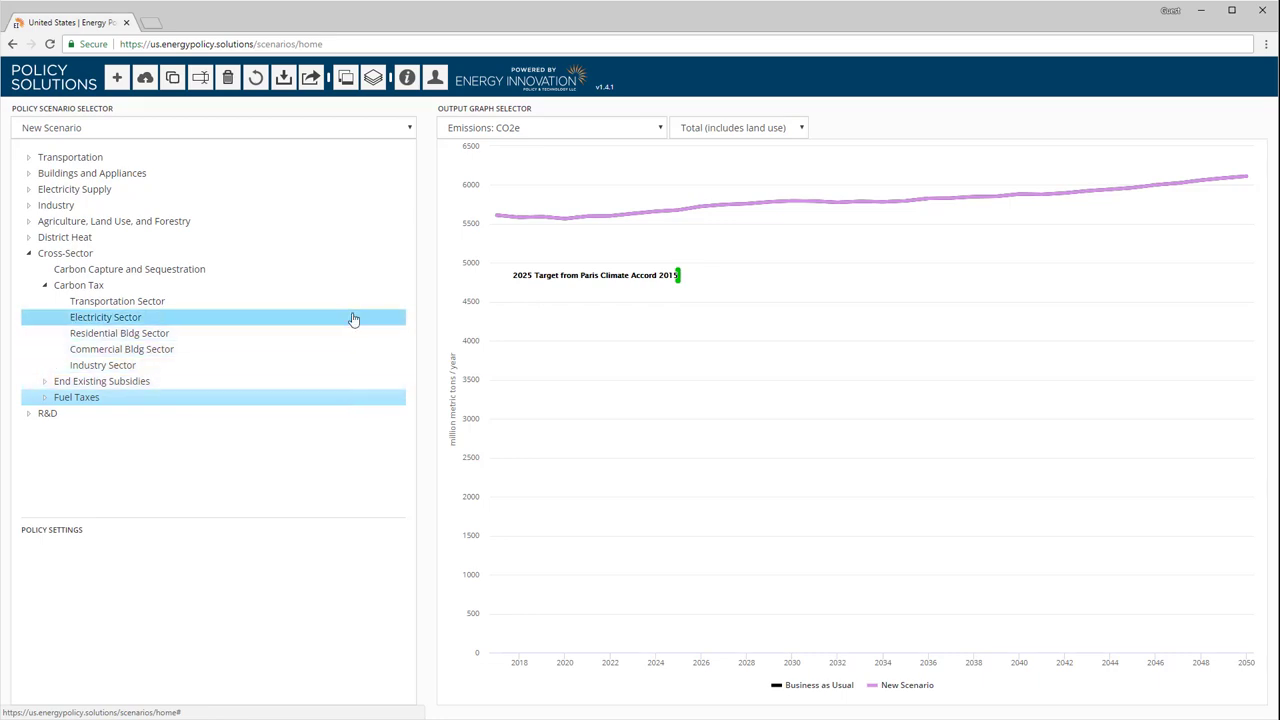
- Raise the Electricity Sector carbon tax to 50 $/metric ton CO2e
left_click(353, 317)
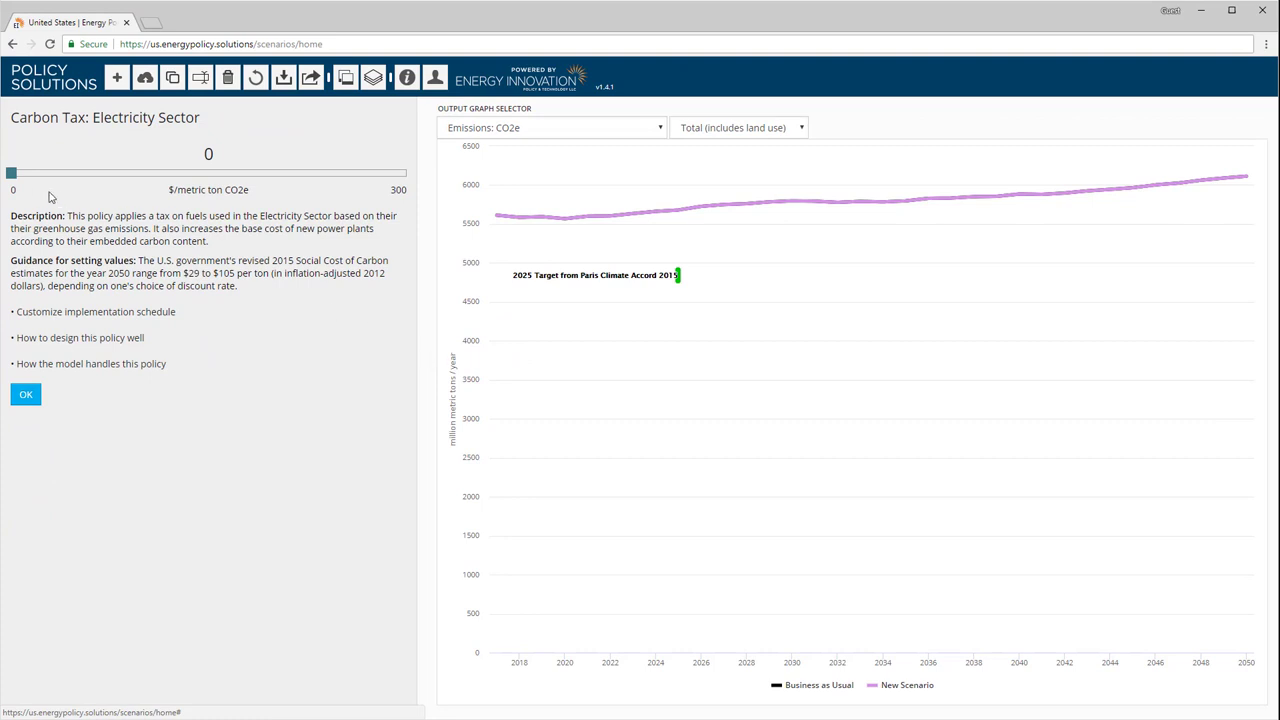
left_click_drag(12, 175, 78, 175)
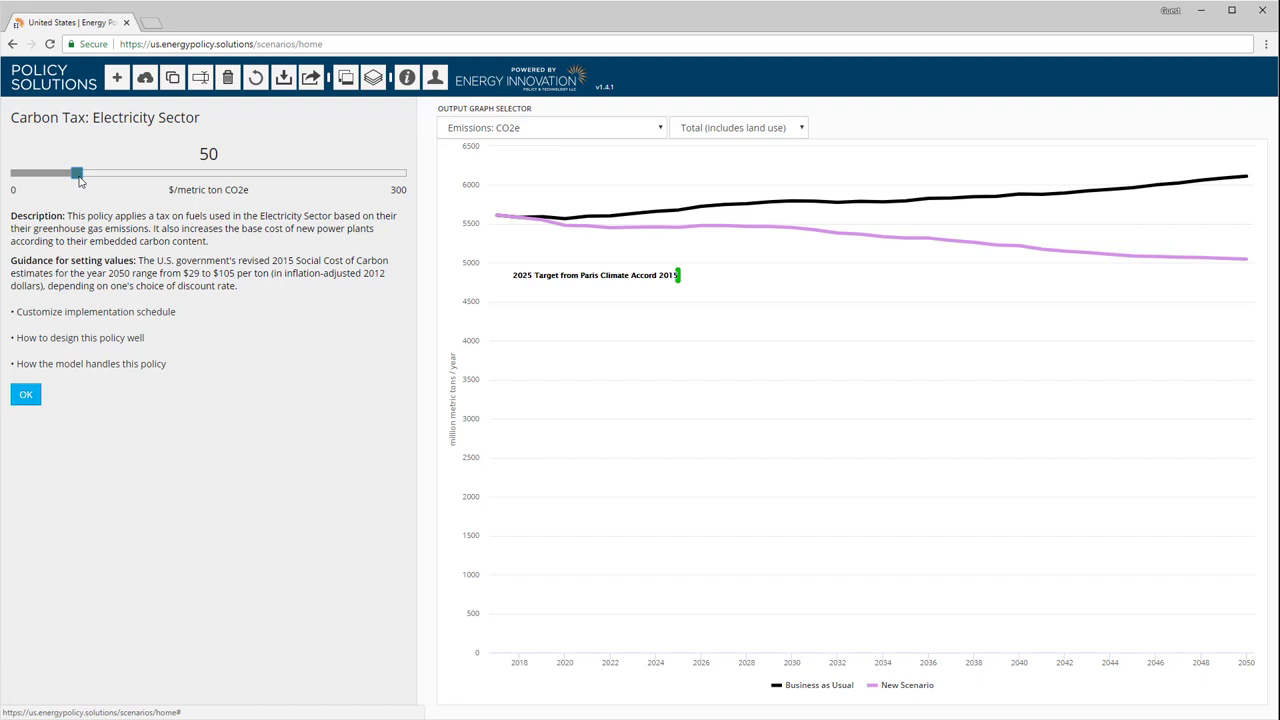
- Show the customizable implementation schedule for the electricity carbon tax
left_click(88, 312)
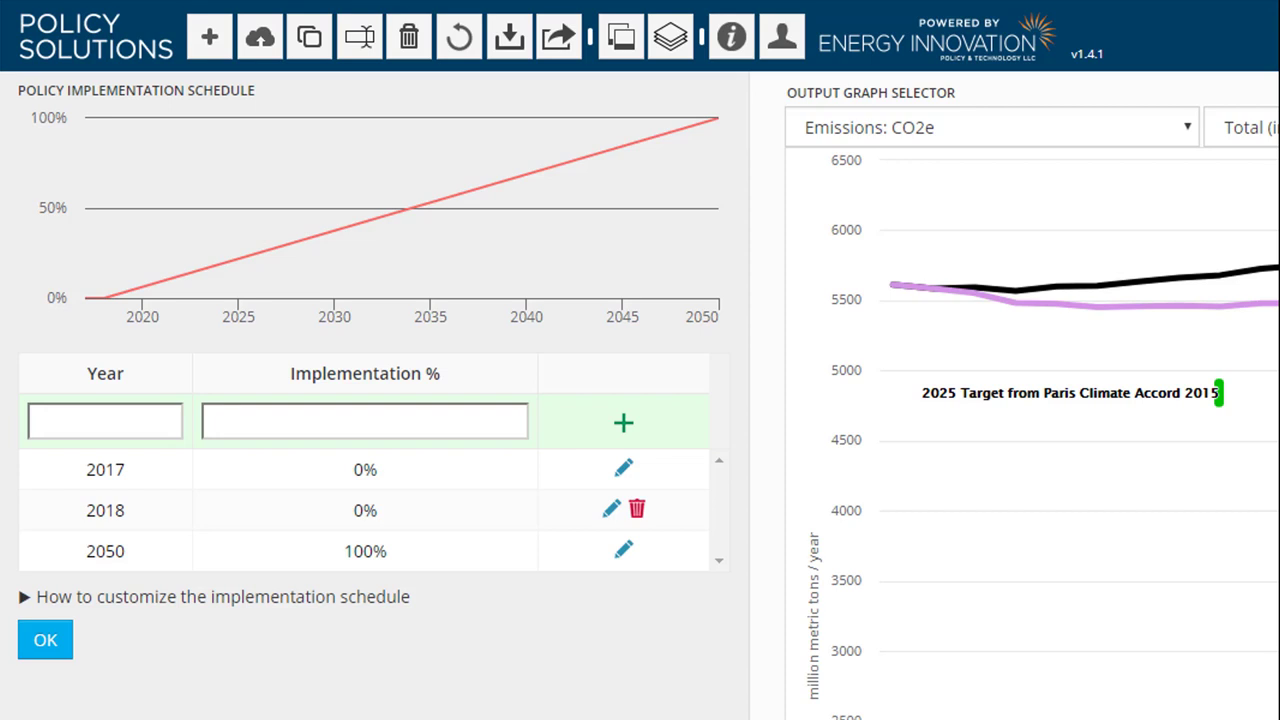
- Change the 2018 schedule entry's year to 2030
left_click(130, 516)
key("BackSpace")
key("BackSpace")
type("30")
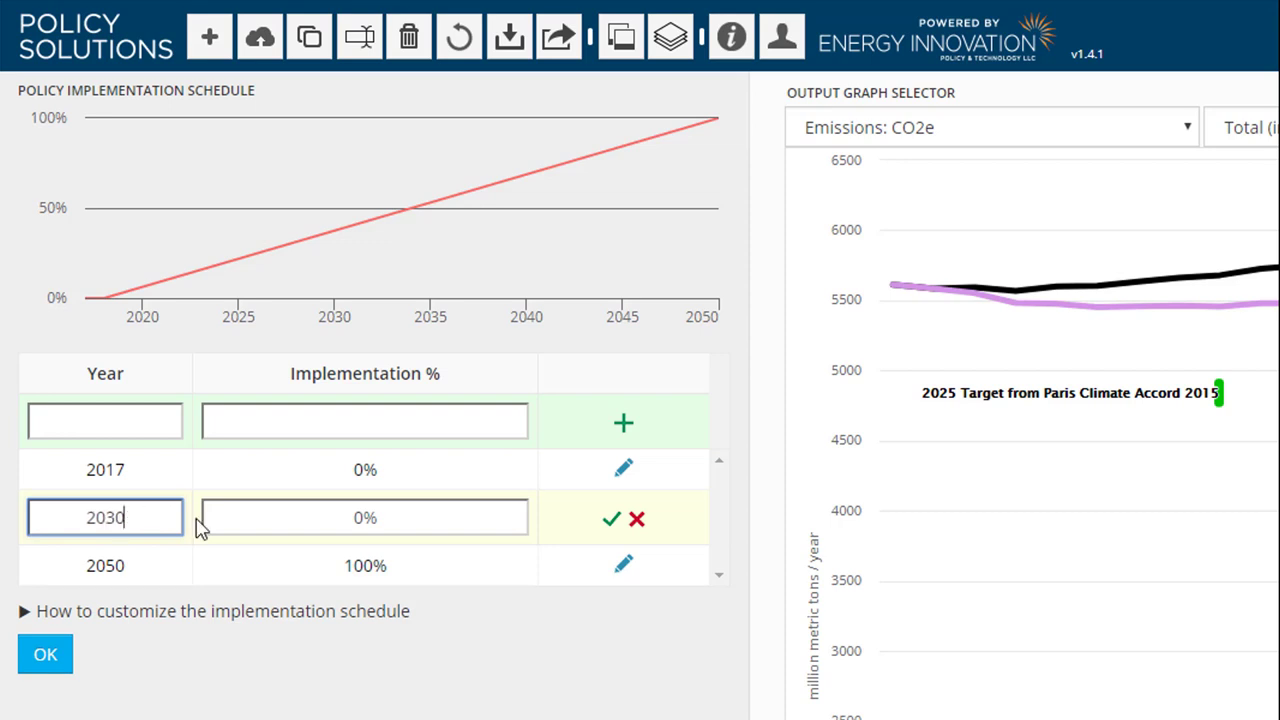
left_click(609, 521)
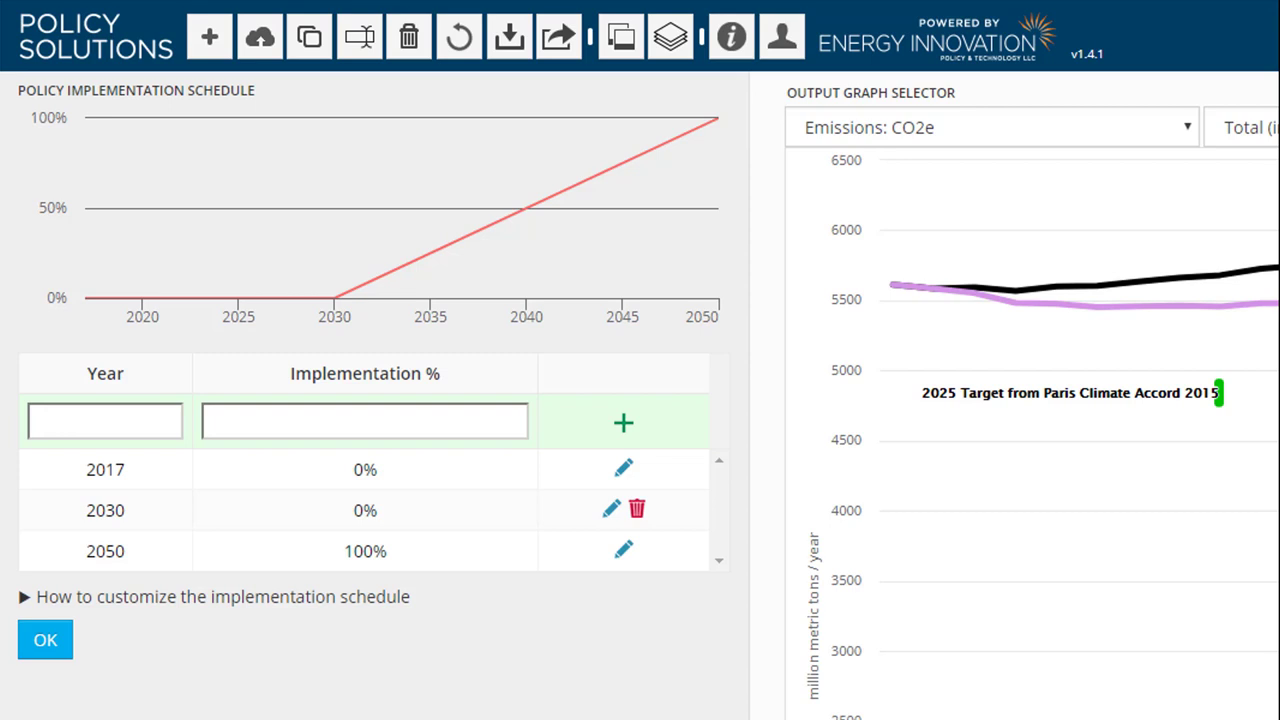
- Add a schedule entry of 90% implementation in 2040
left_click(138, 419)
type("2040")
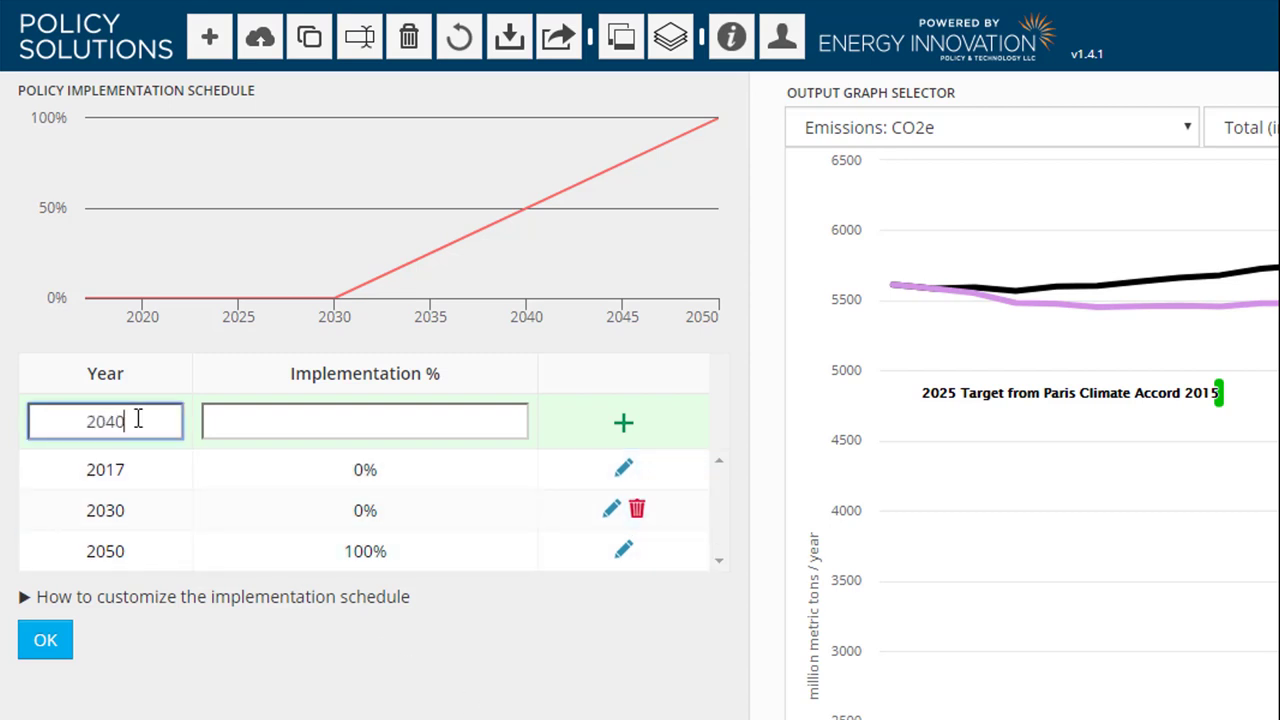
left_click(259, 423)
type("90%")
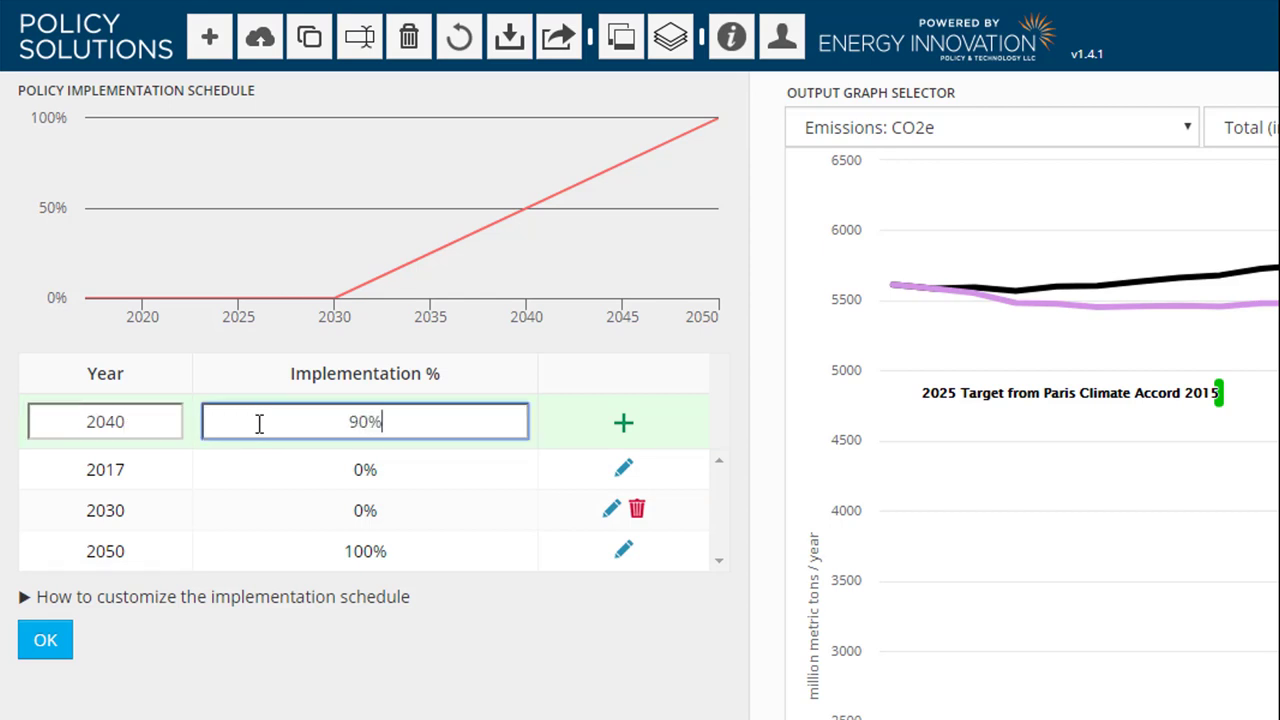
left_click(623, 423)
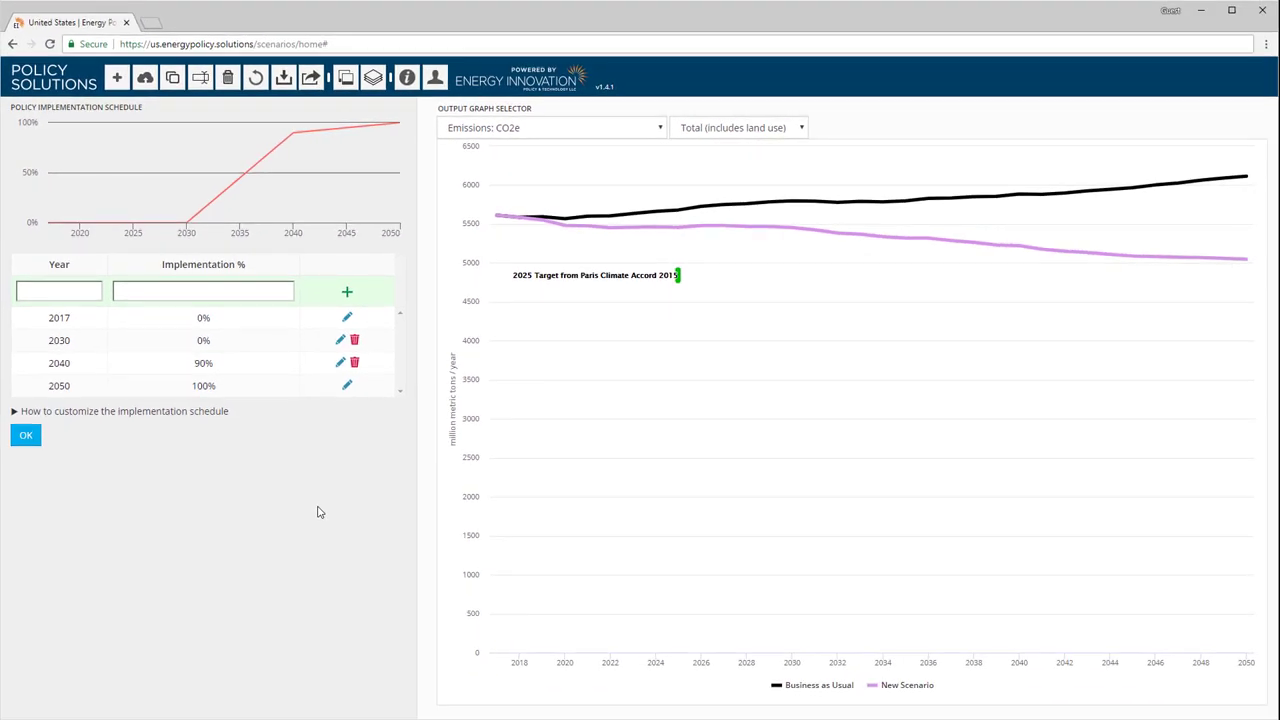
left_click(30, 438)
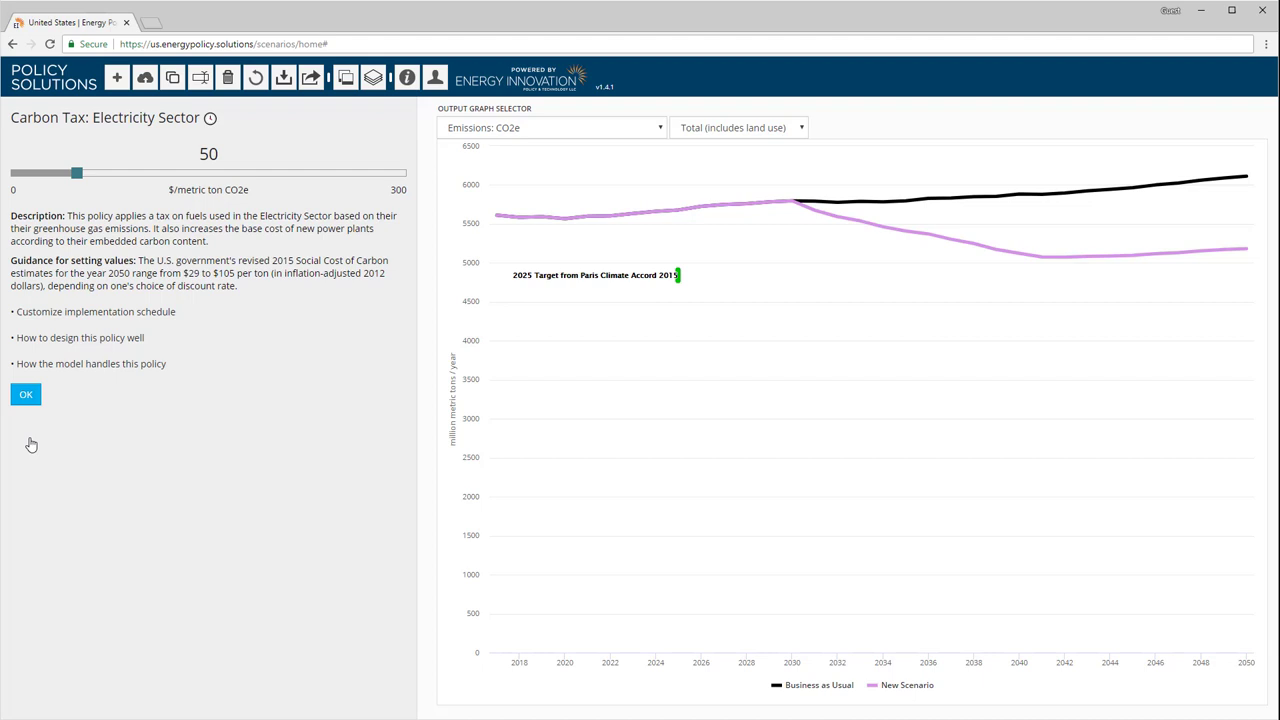
left_click(29, 398)
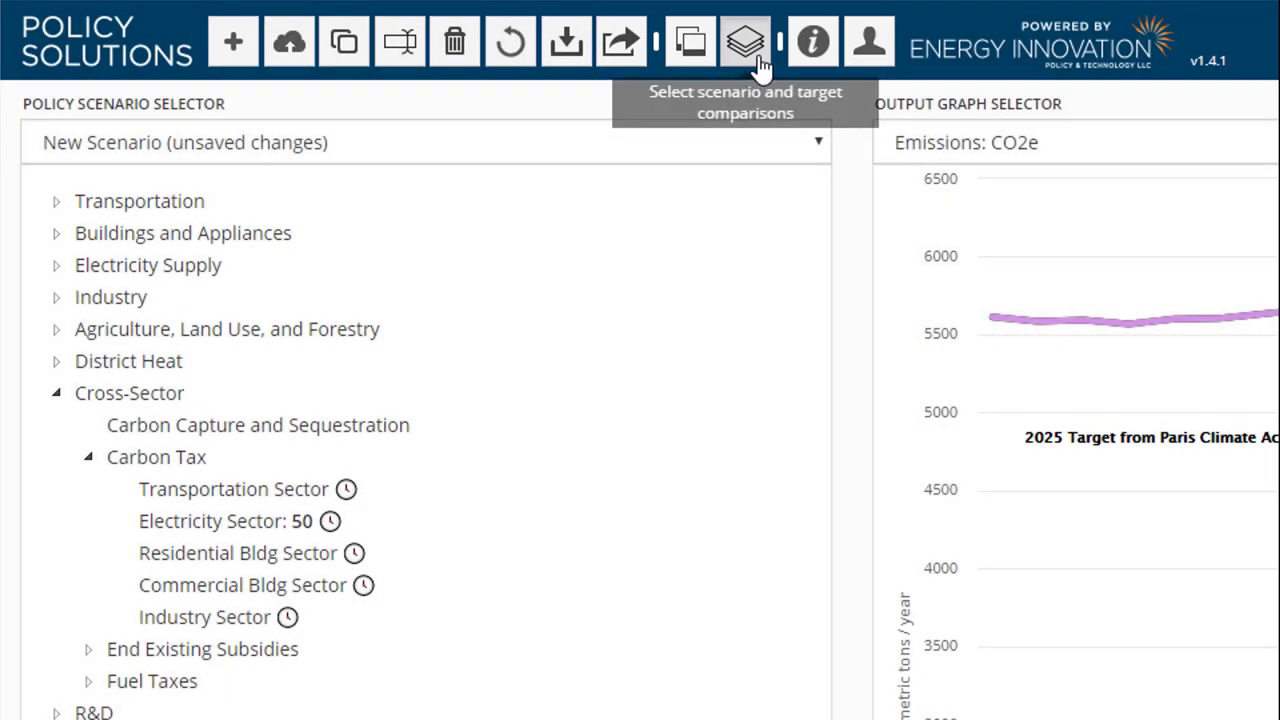
- Compare against U.S. NDC, Energy Innovation Recommended and CO2e Minimizing Policies on the chart
left_click(746, 44)
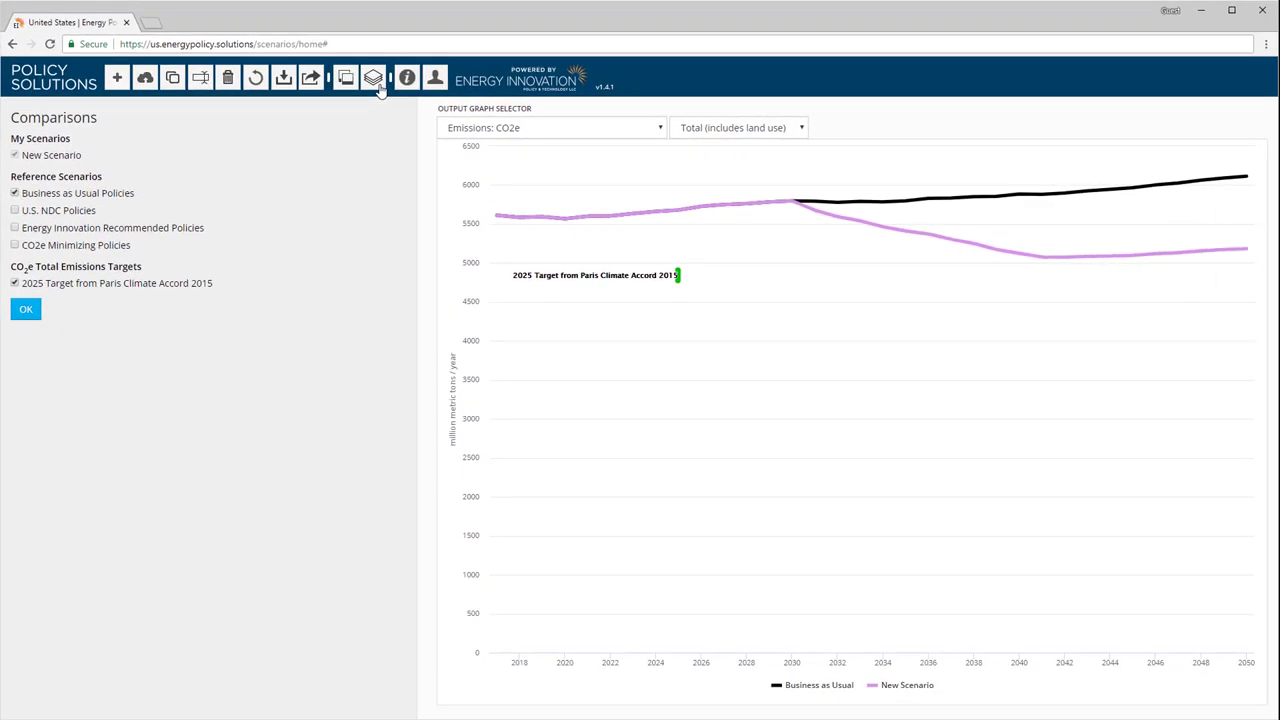
left_click(15, 210)
left_click(15, 228)
left_click(15, 245)
left_click(26, 309)
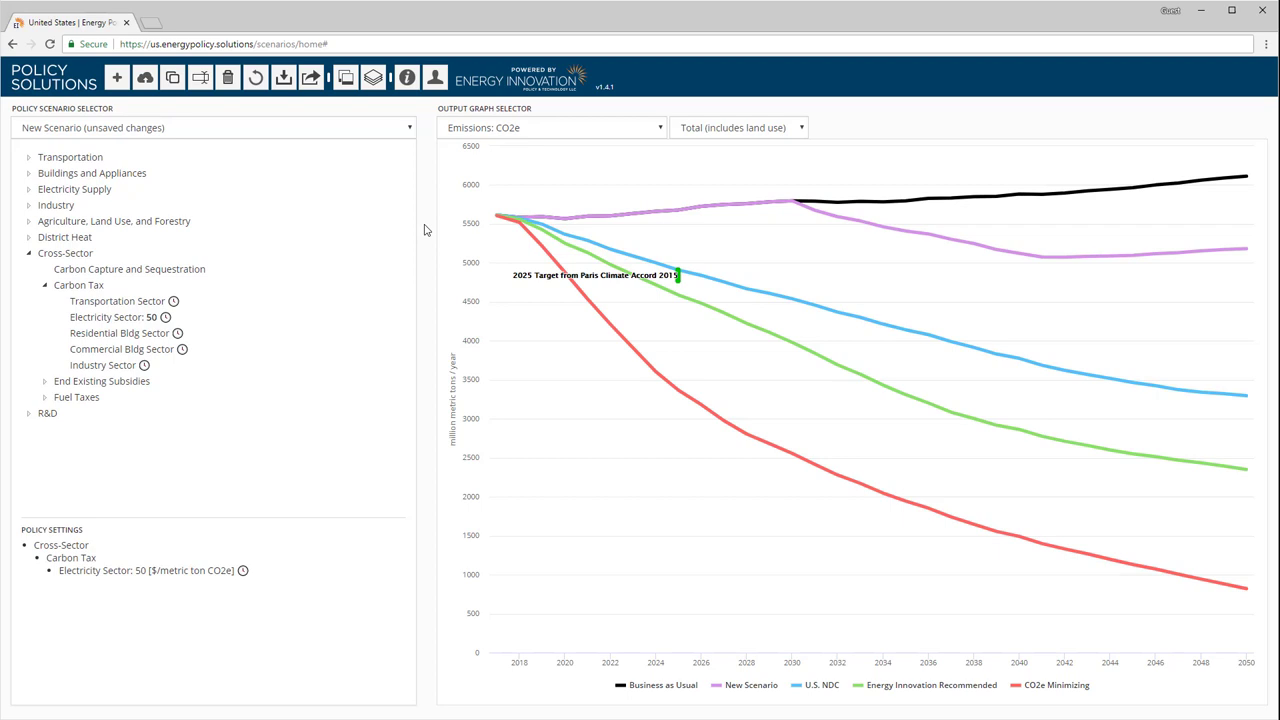
- Switch the scenario to U.S. NDC, discarding New Scenario's unsaved changes
mouse_move(562, 218)
left_click(338, 130)
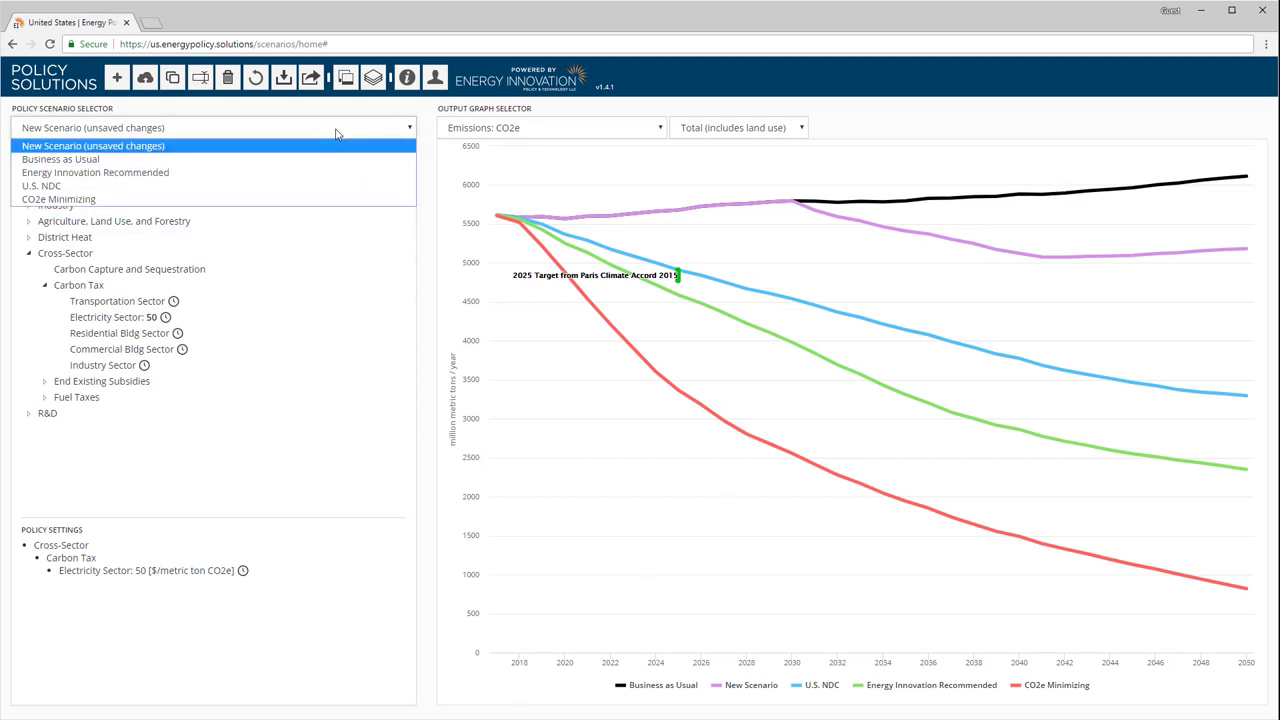
left_click(343, 187)
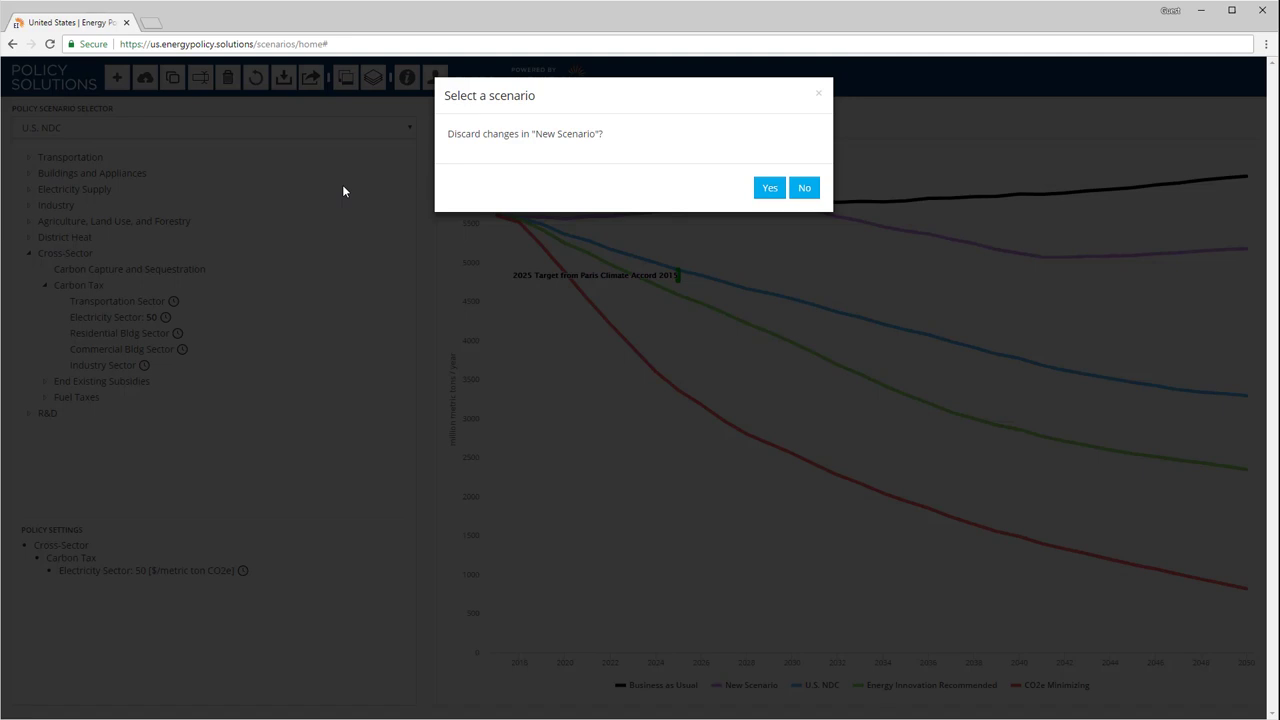
left_click(768, 189)
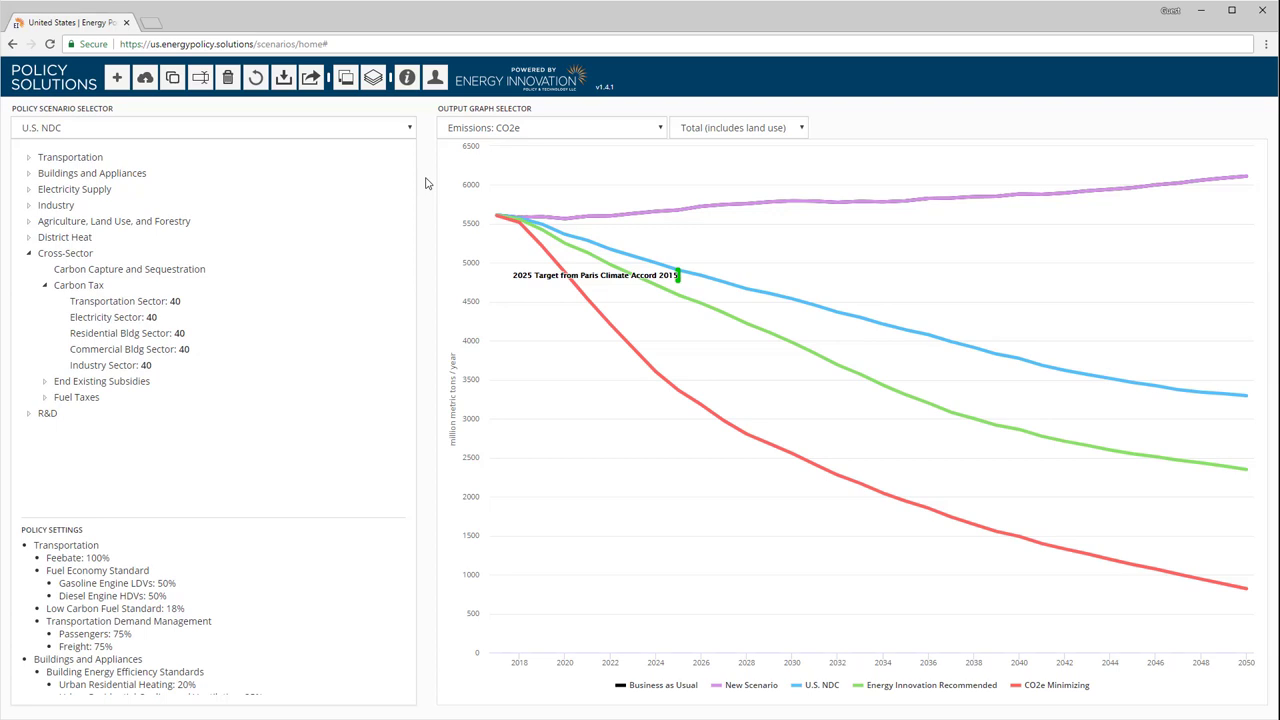
- Untick New Scenario in the comparison options so only U.S. NDC and reference scenarios are charted
mouse_move(403, 538)
mouse_move(403, 538)
left_mouse_down()
mouse_move(401, 668)
mouse_move(403, 531)
left_mouse_up()
left_click(381, 88)
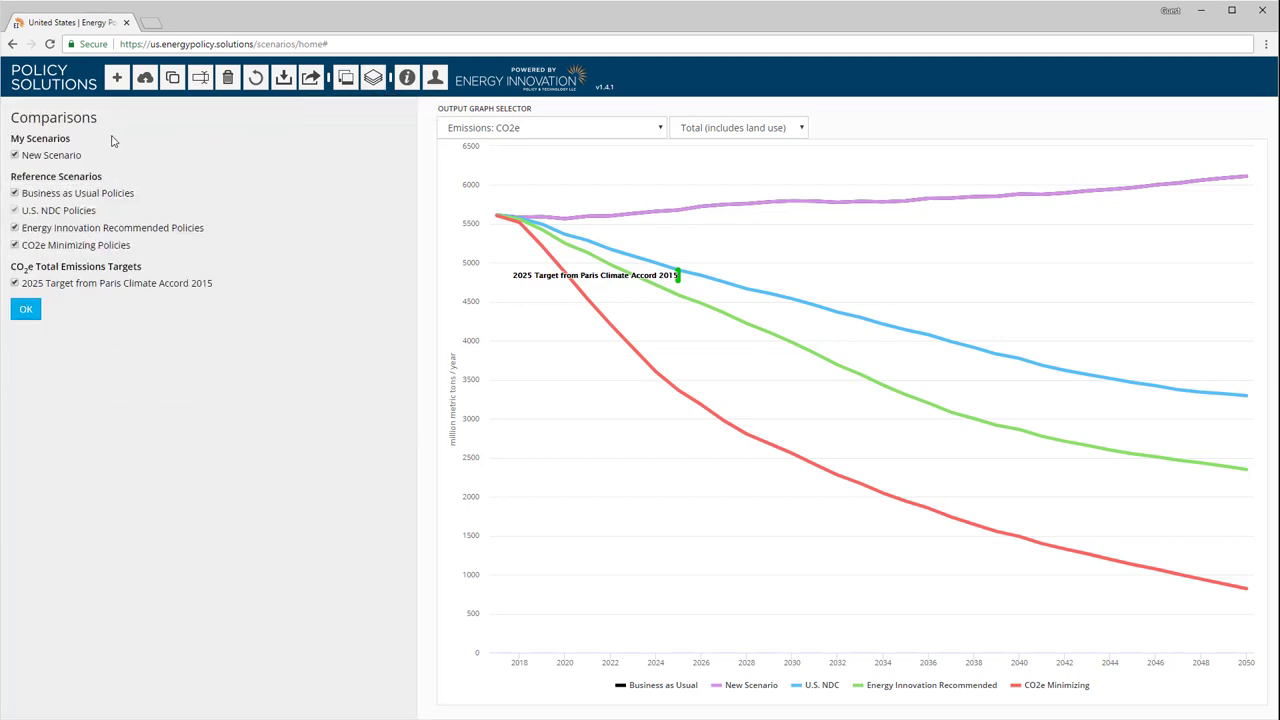
left_click(15, 155)
left_click(27, 307)
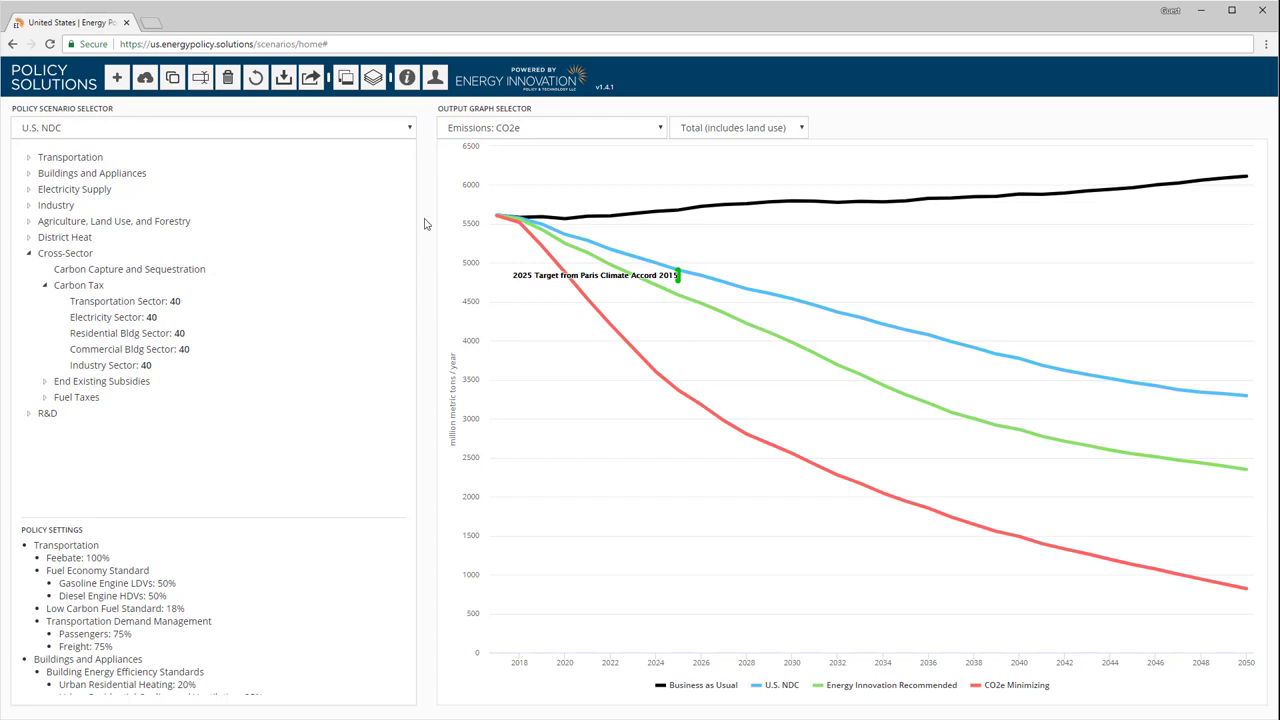
- Switch the output graph to Electricity Generation and Capacity (by Type)
left_click(485, 134)
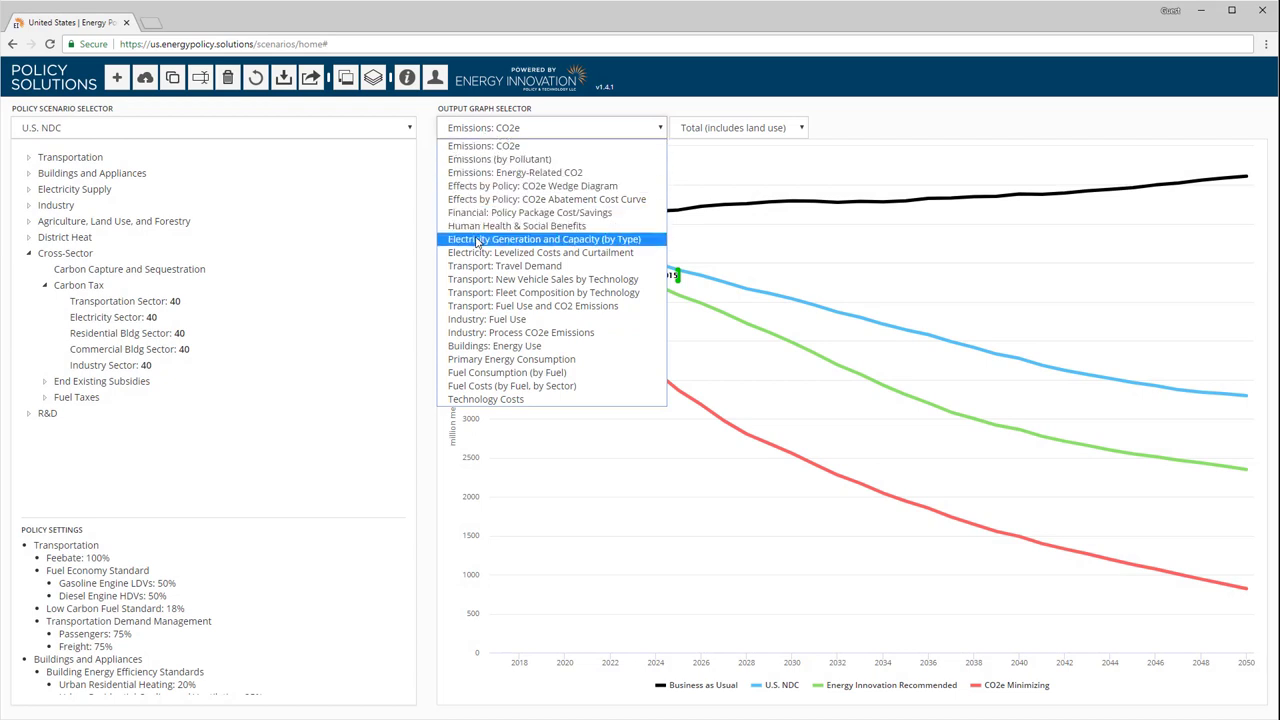
left_click(477, 240)
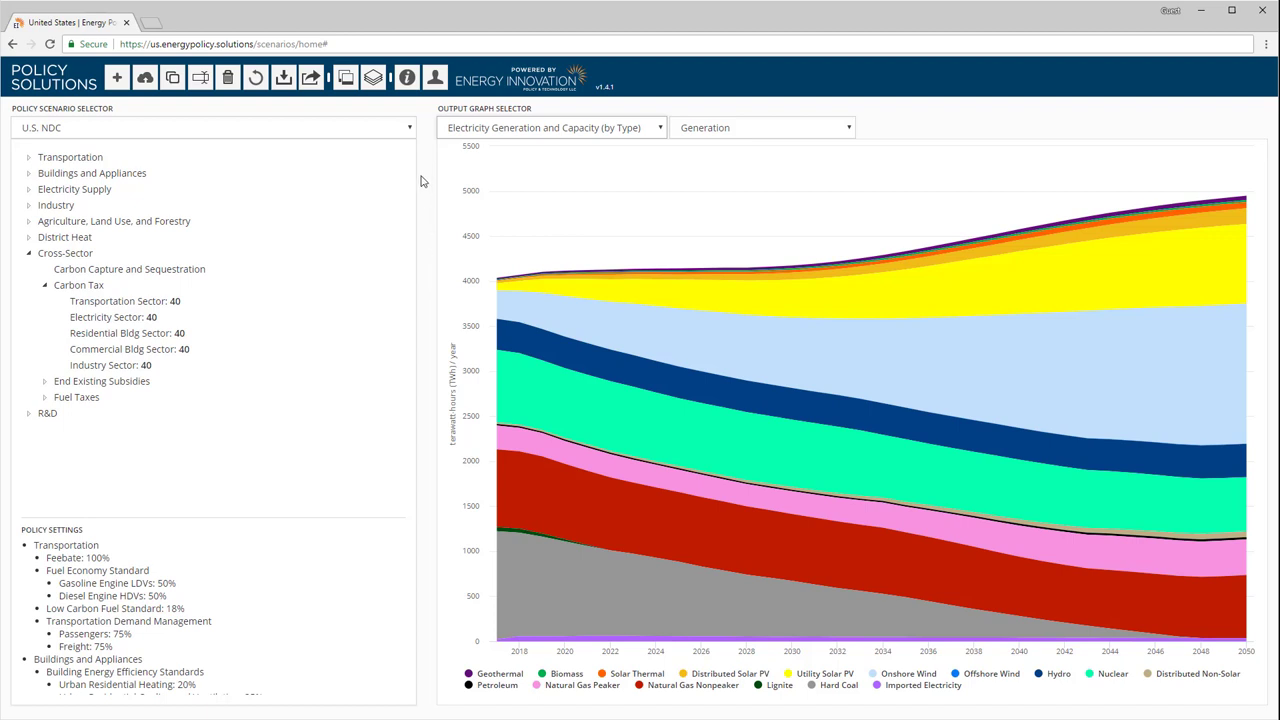
- Compare generation under the Business as Usual scenario, then switch back to U.S. NDC
left_click(385, 135)
left_click(385, 145)
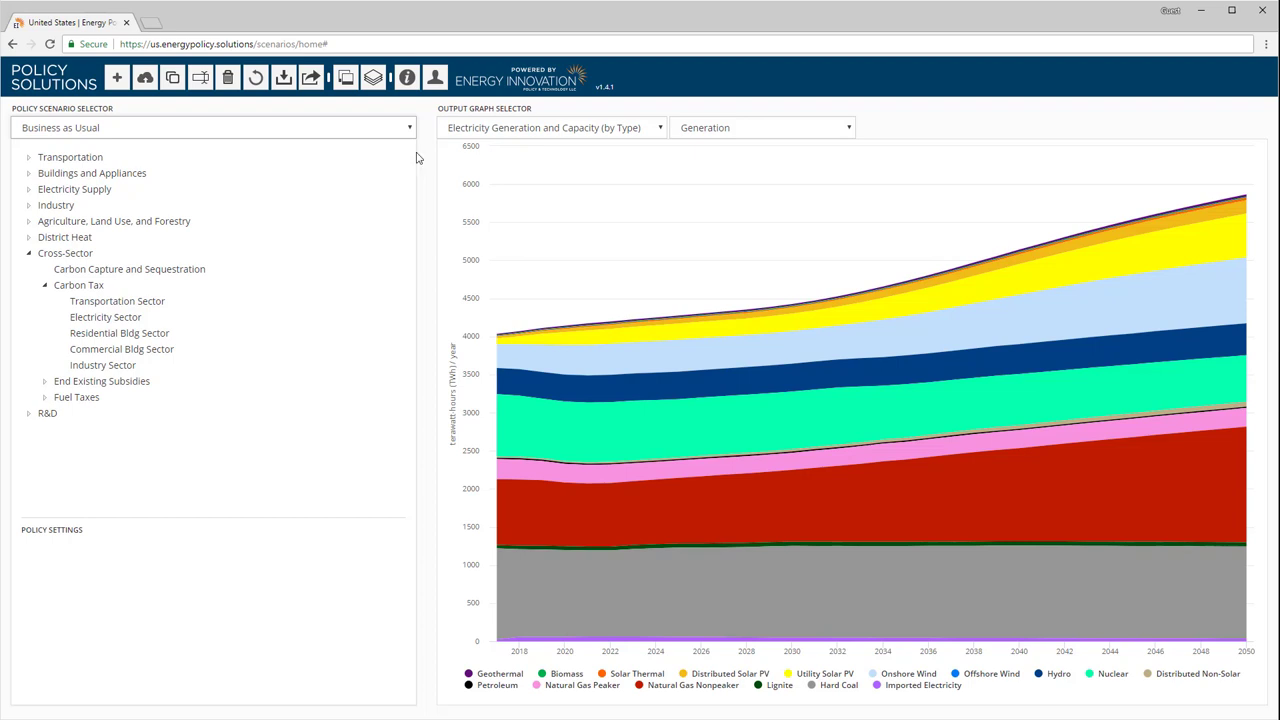
left_click(389, 134)
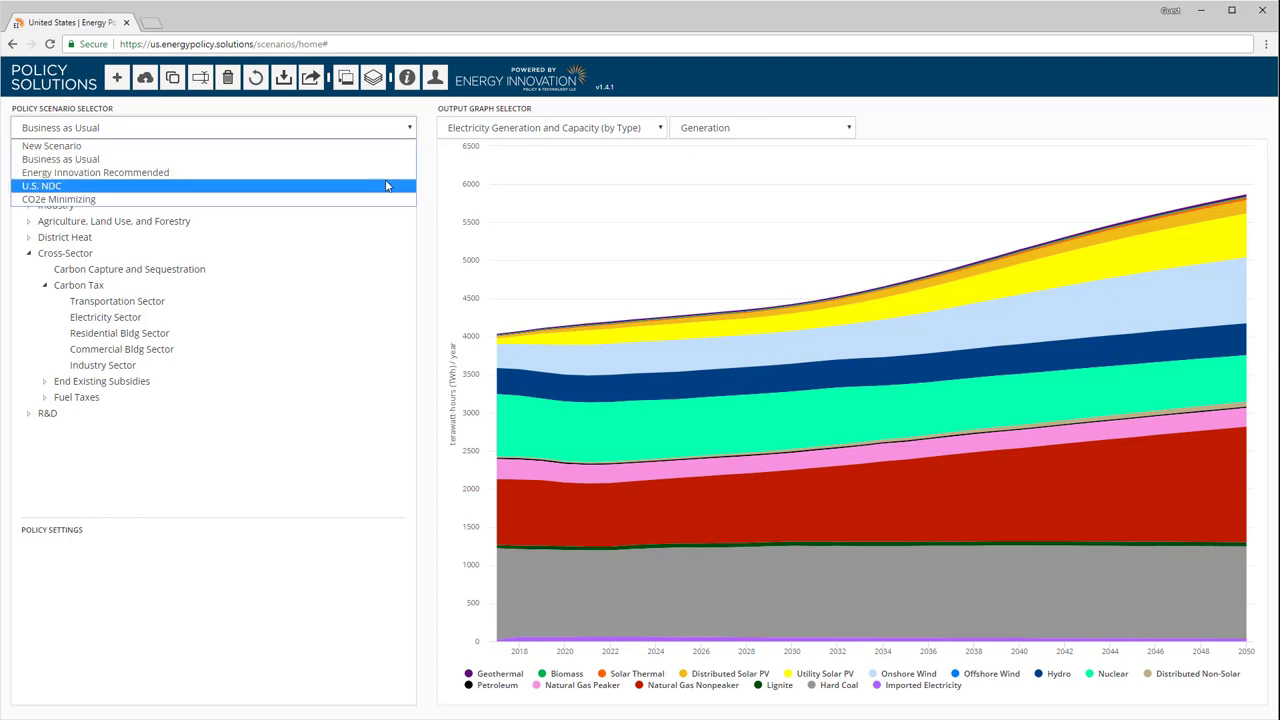
left_click(390, 185)
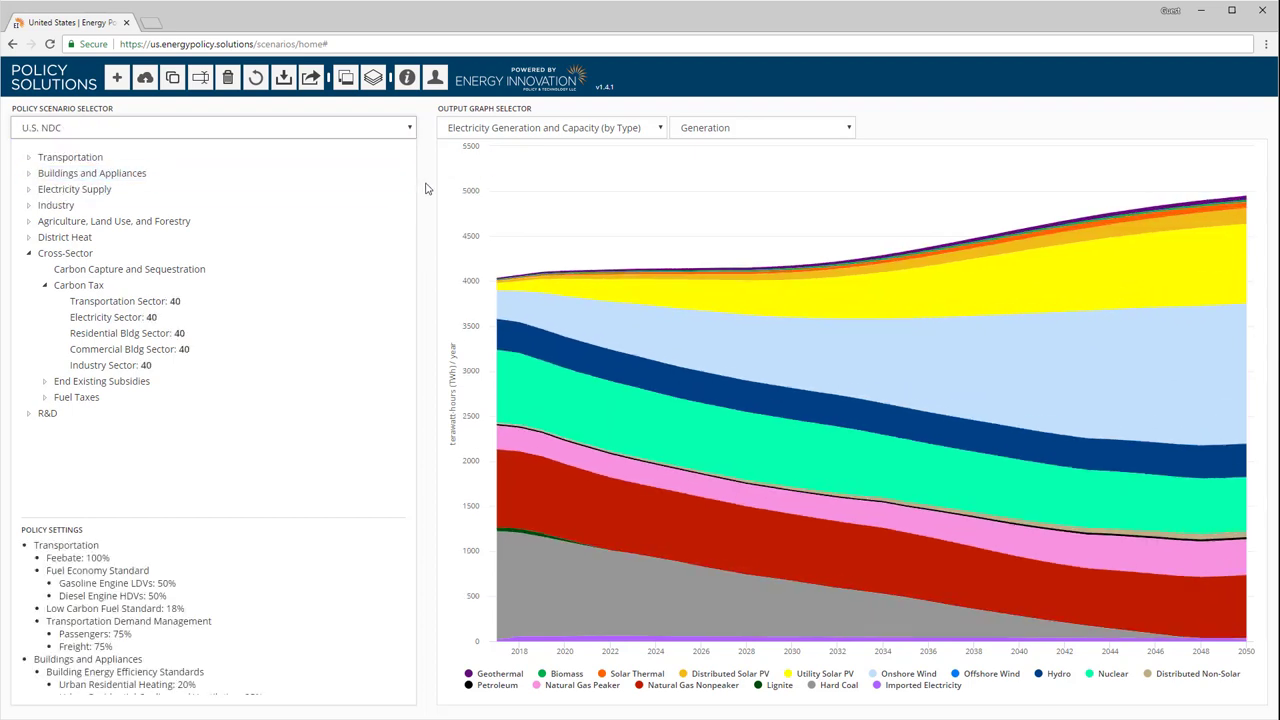
- Show U.S. NDC's policy-driven change in electricity generation by source
left_click(772, 130)
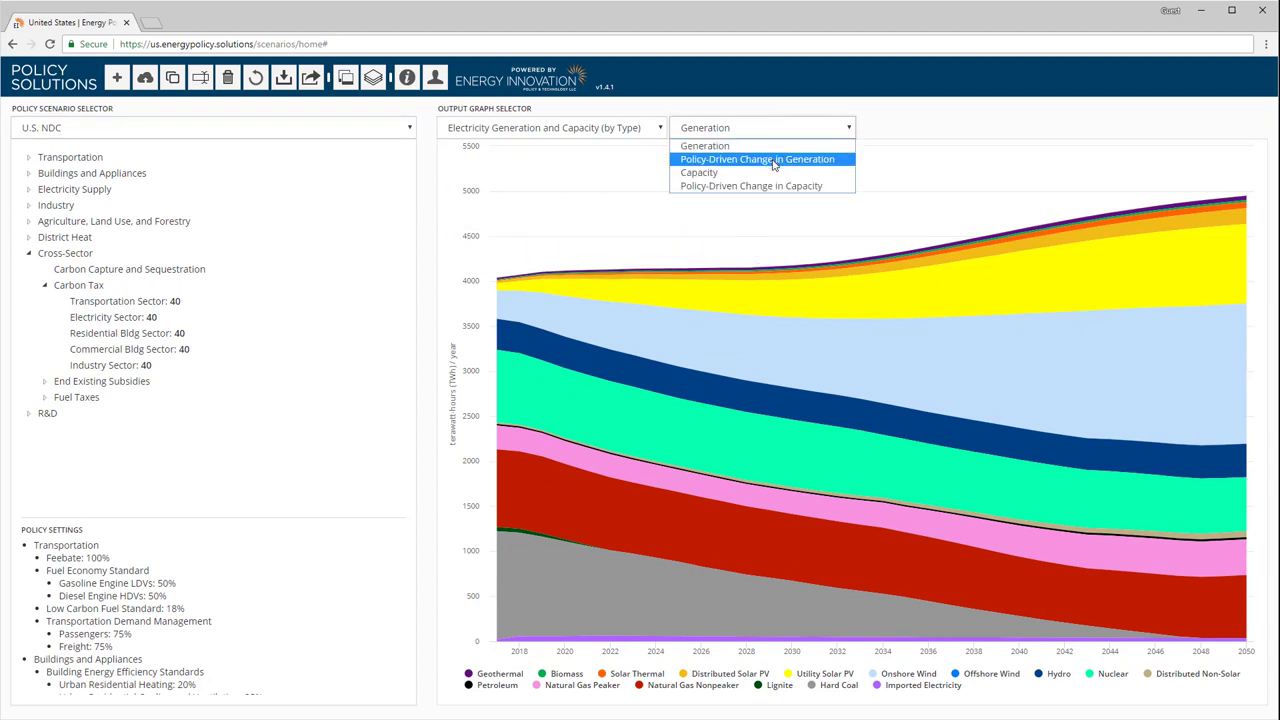
left_click(773, 160)
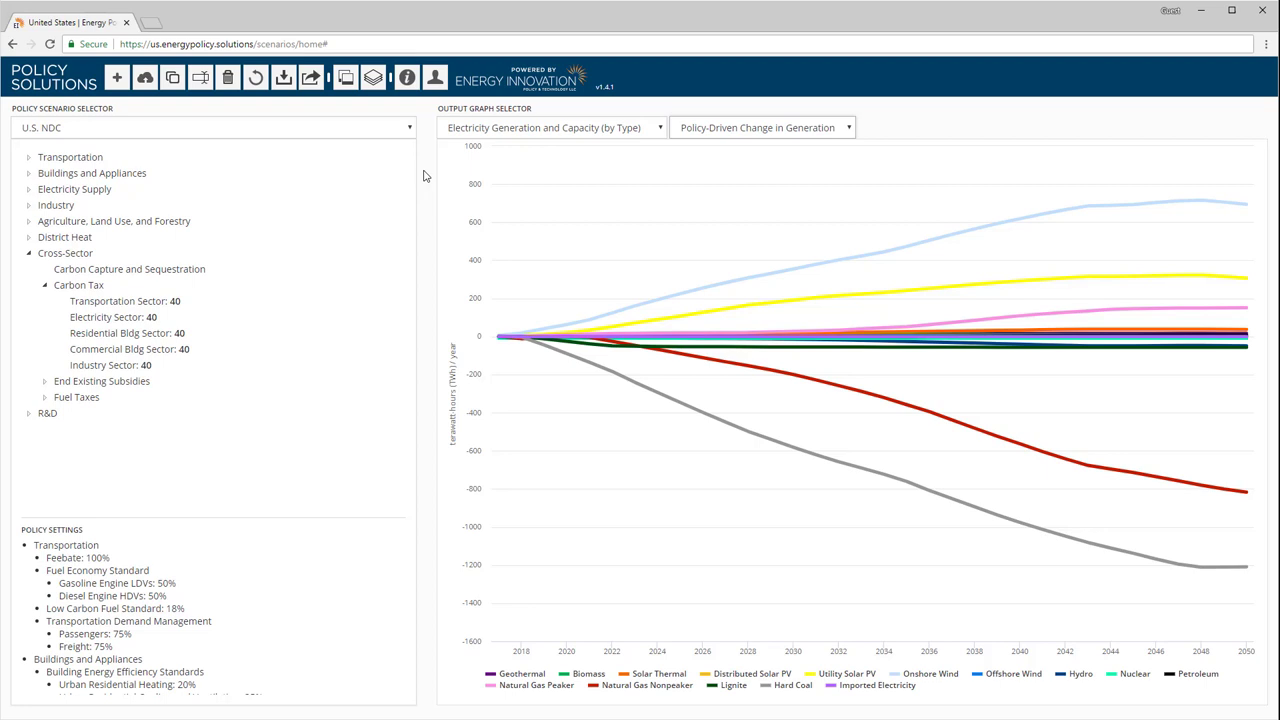
left_click(477, 131)
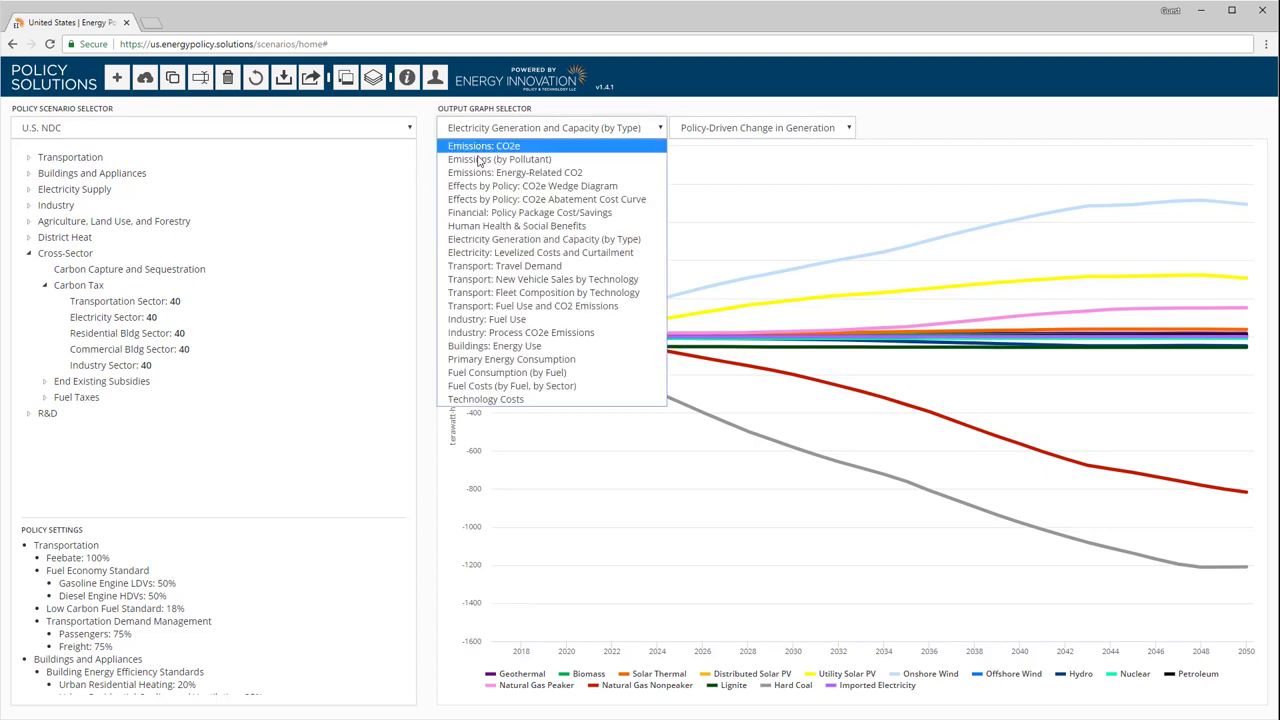
- Chart Financial: Policy Package Cost/Savings, the capital and operating spending change per scenario
left_click(481, 213)
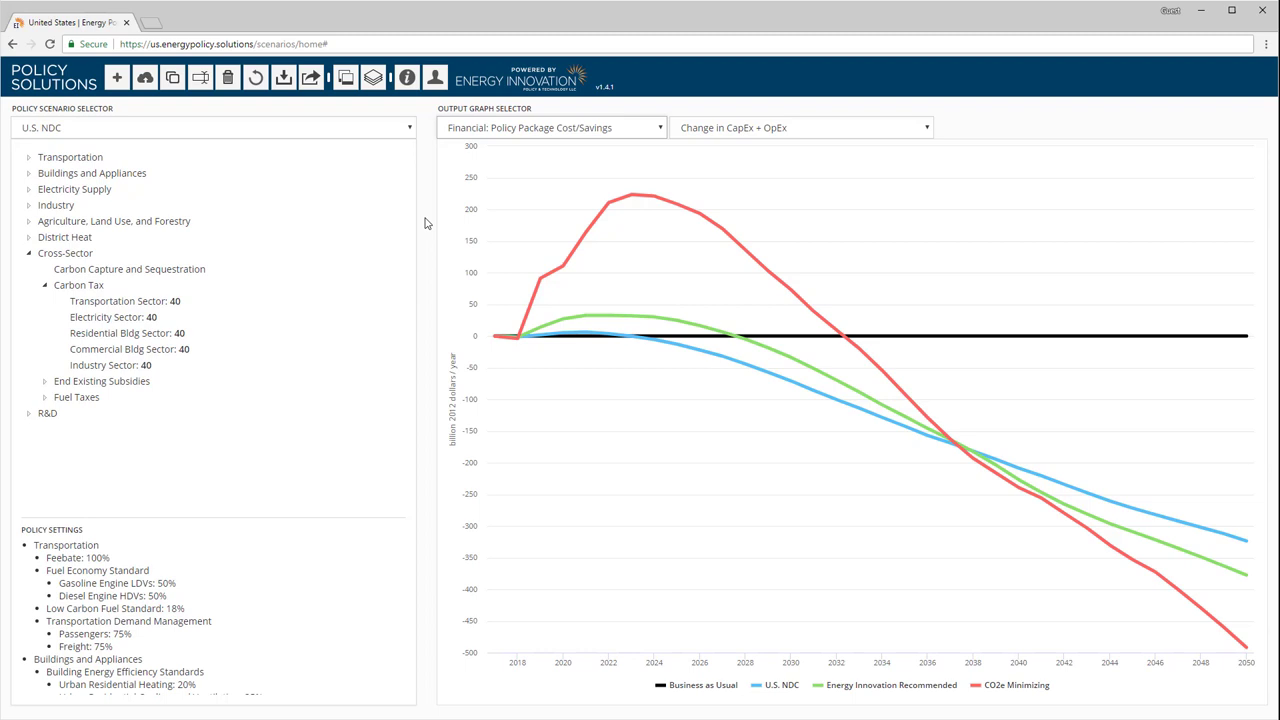
- Chart Human Health & Social Benefits: human lives saved from reduced particulates per scenario
left_click(479, 128)
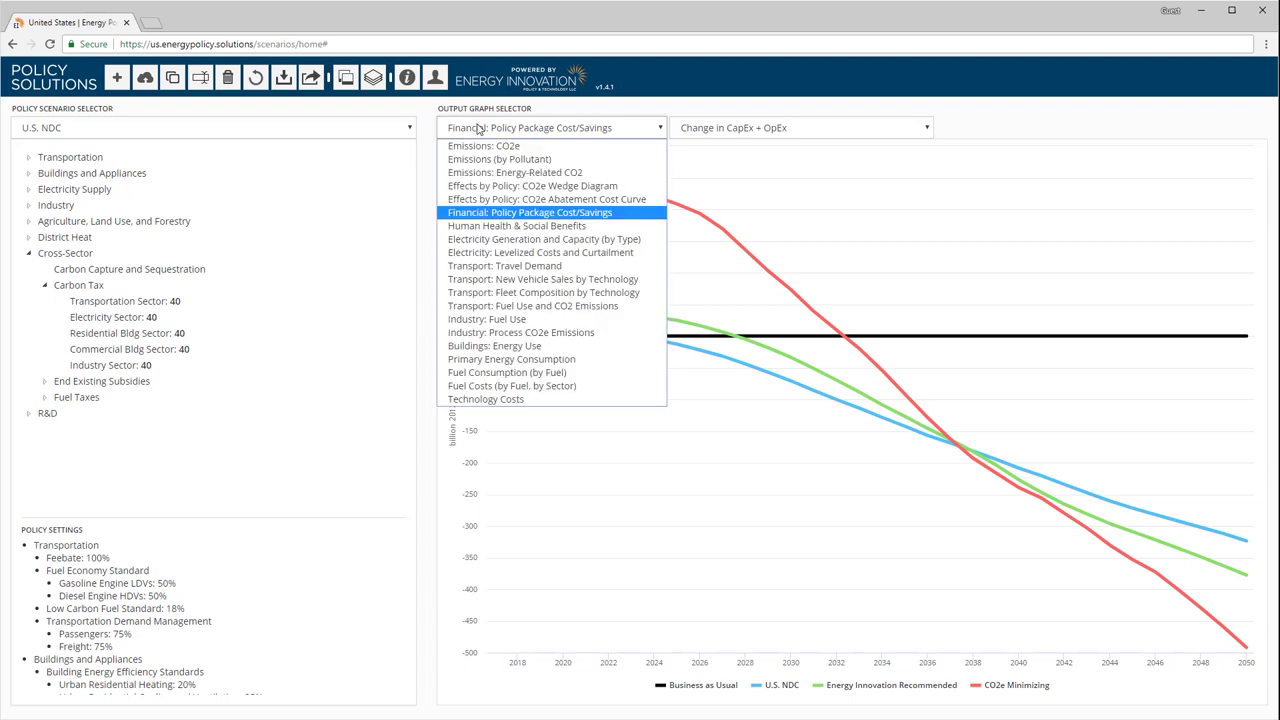
left_click(479, 226)
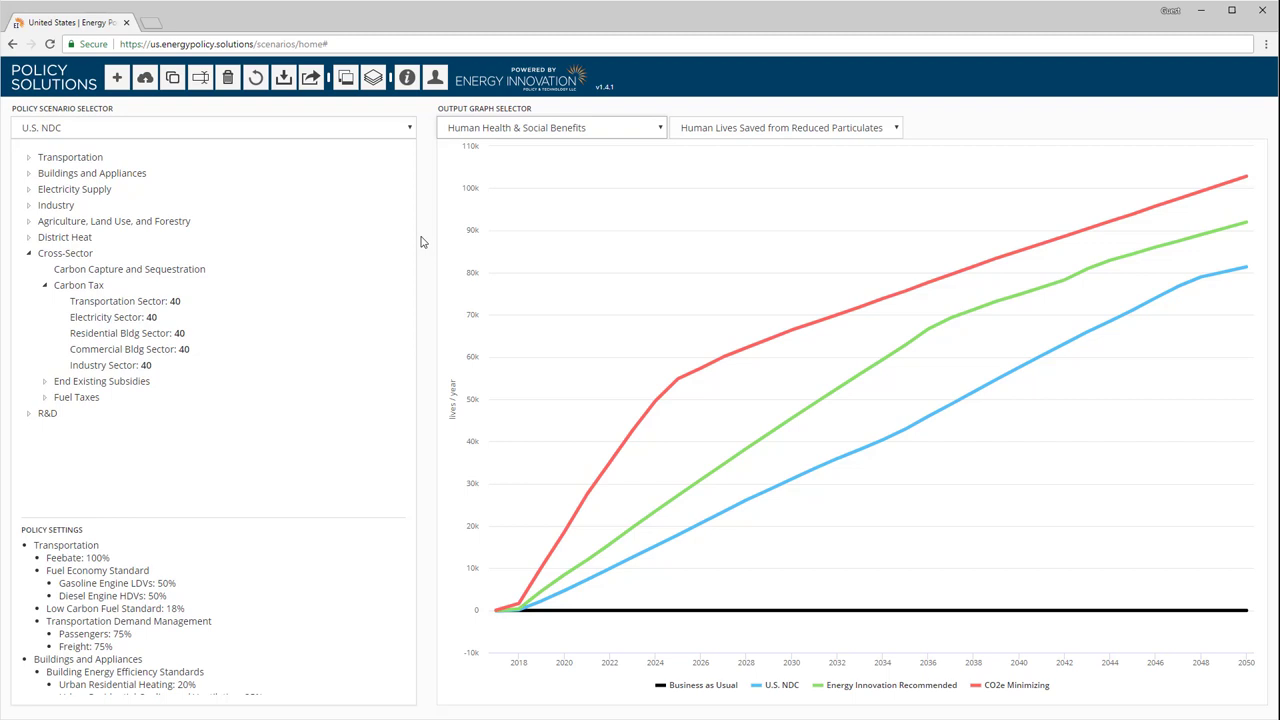
- Chart Transport: Fleet Composition by Technology, switching the vehicle type from Cars and SUVs to Buses
left_click(472, 136)
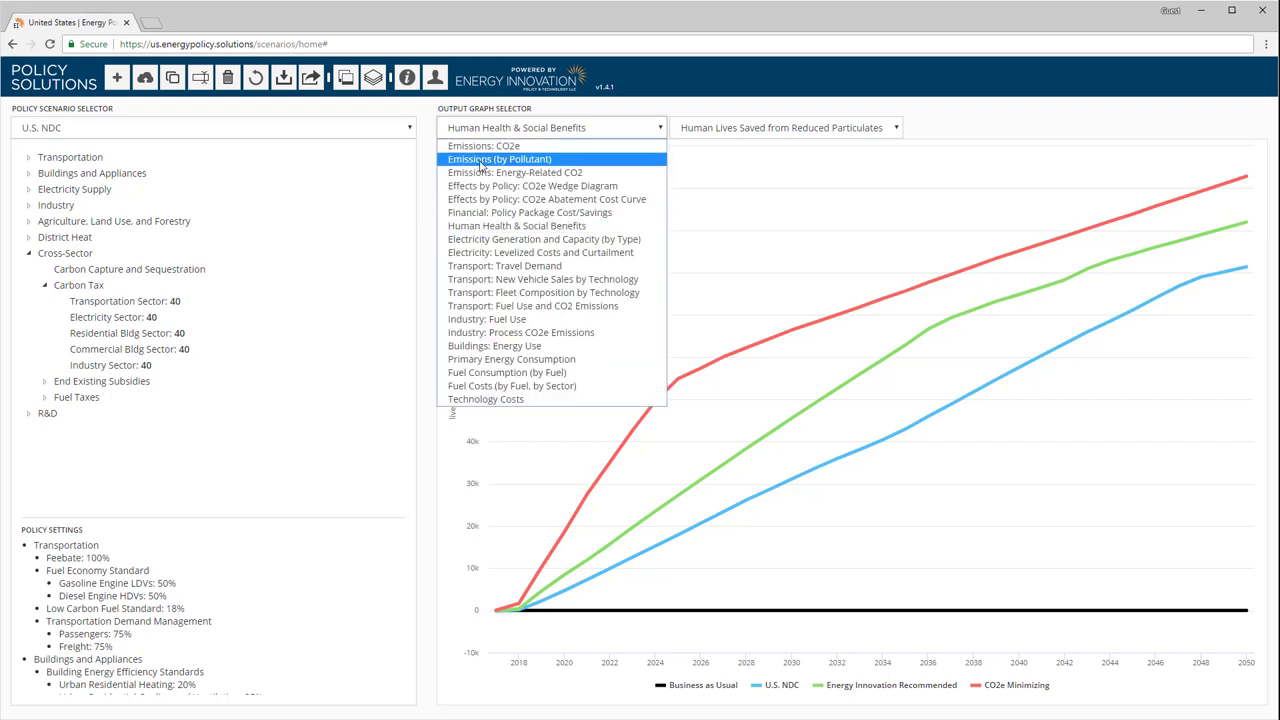
left_click(487, 292)
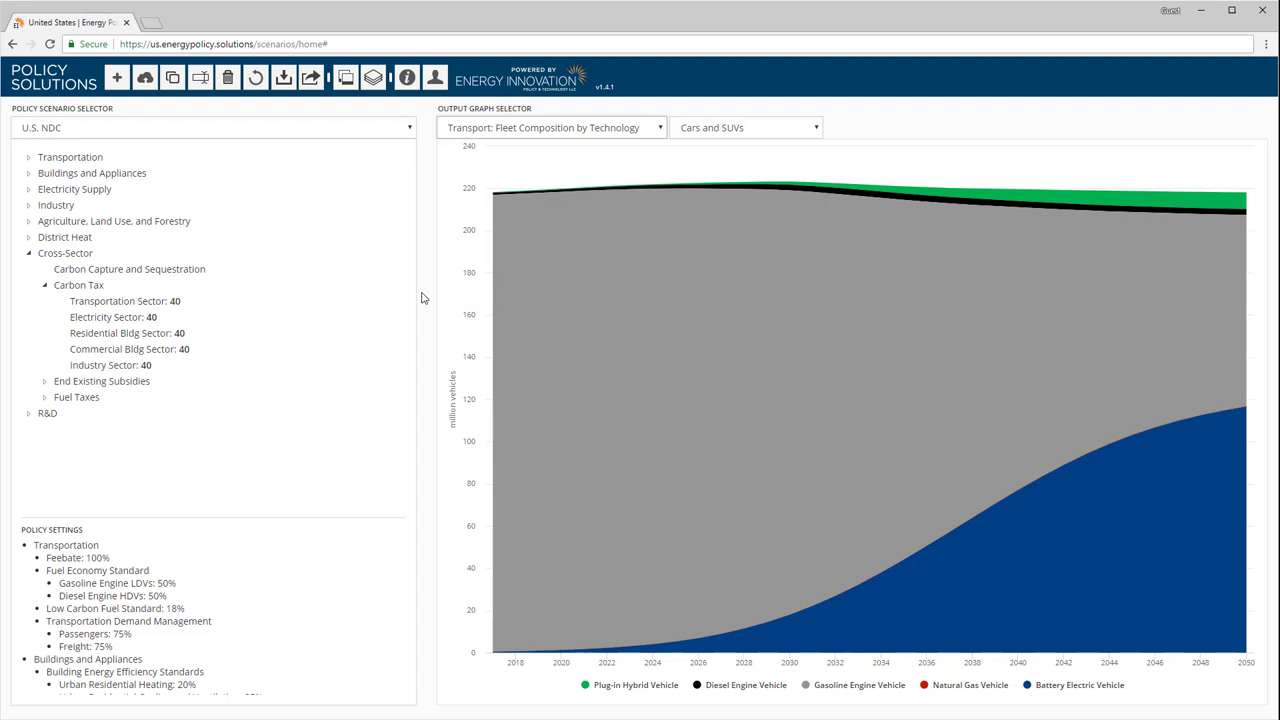
left_click(748, 128)
left_click(737, 158)
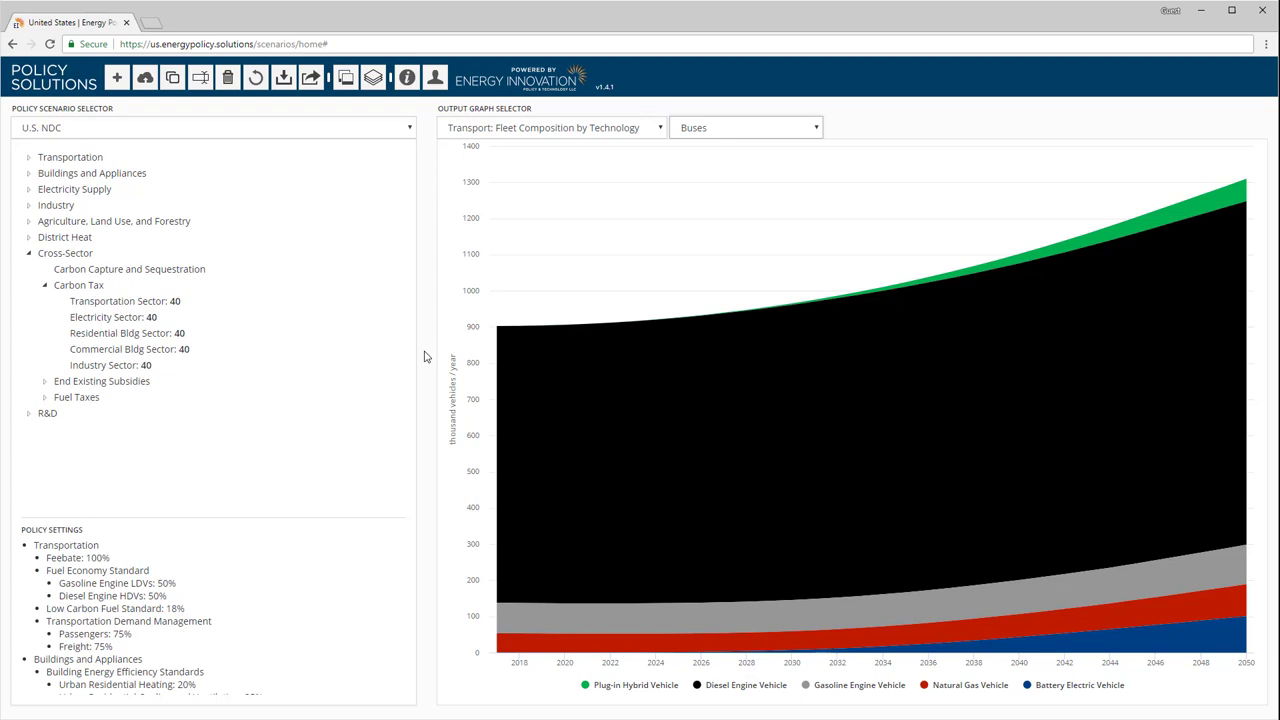
- Chart Industry: Fuel Use with the breakdown set to By Fuel
left_click(517, 136)
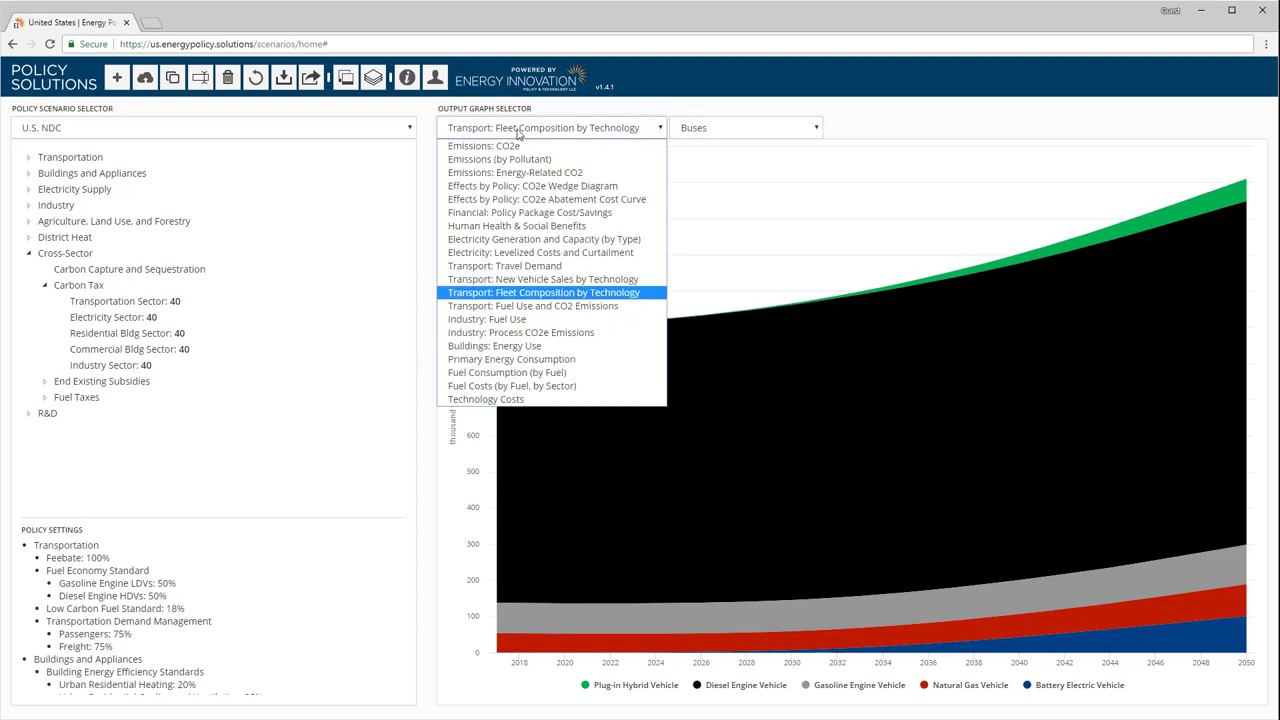
left_click(488, 319)
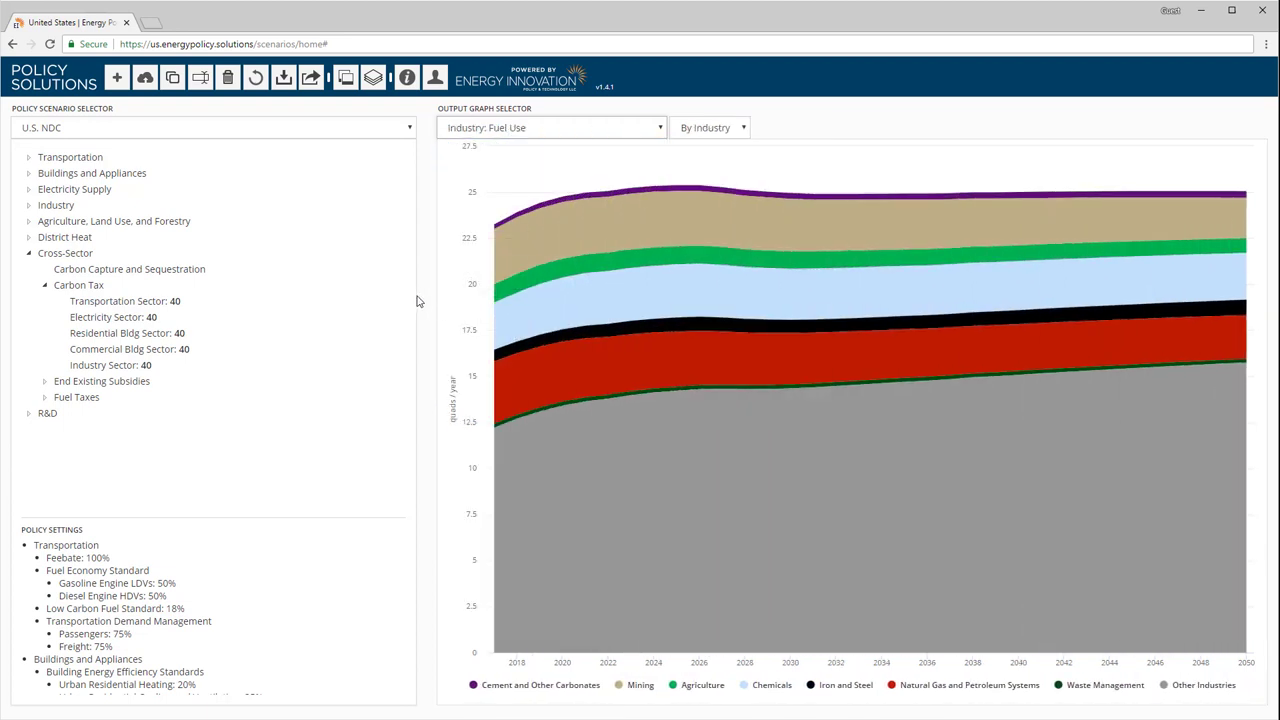
mouse_move(658, 192)
left_click(708, 128)
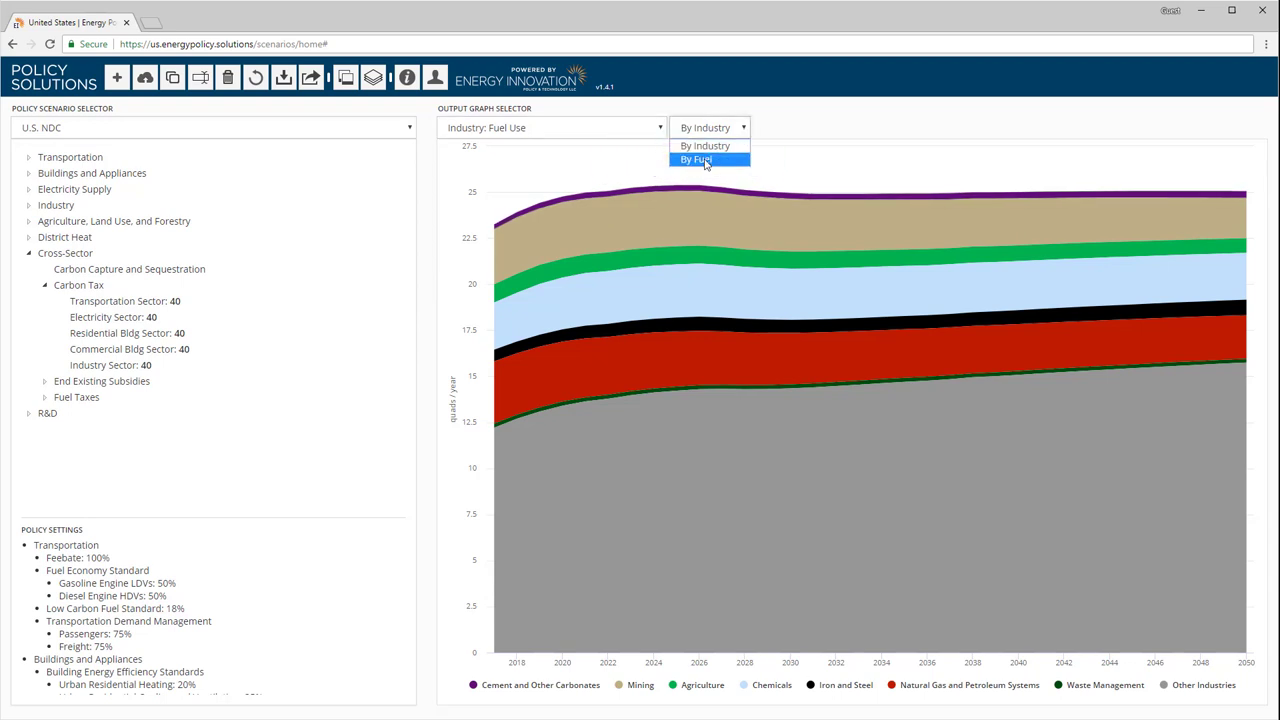
left_click(706, 161)
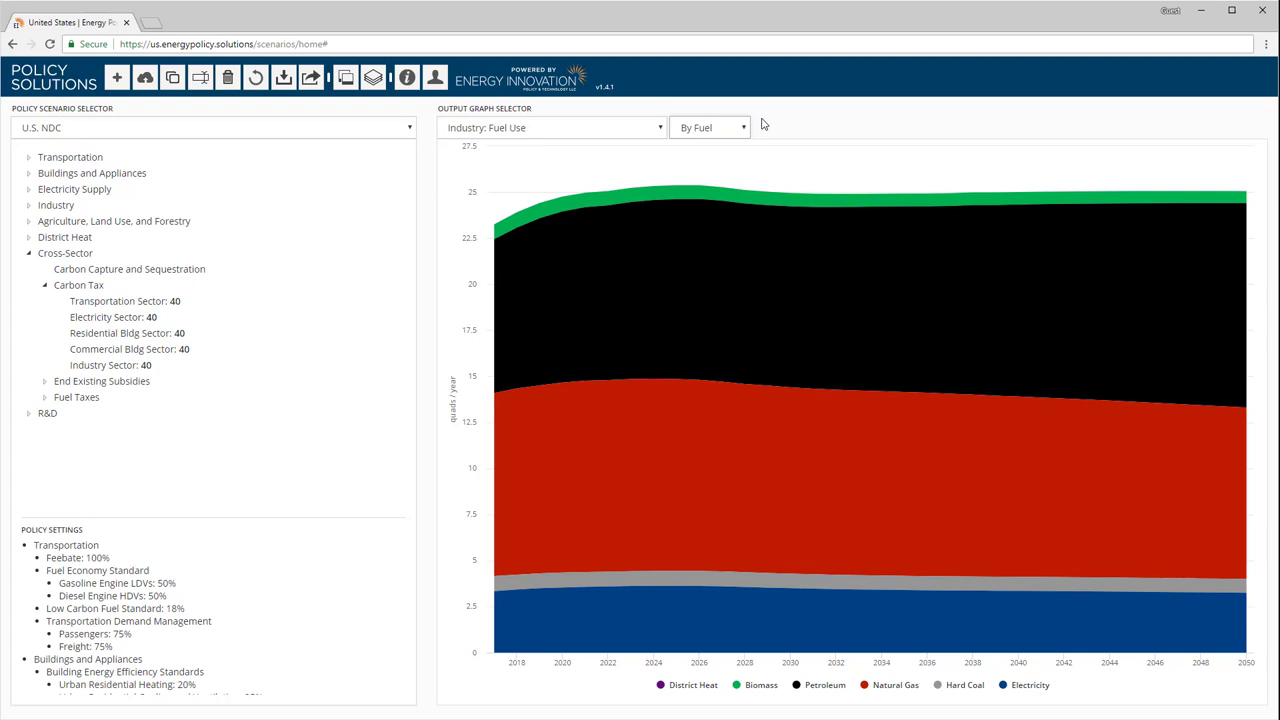
- Chart Industry: Process CO2e Emissions by industry
left_click(651, 127)
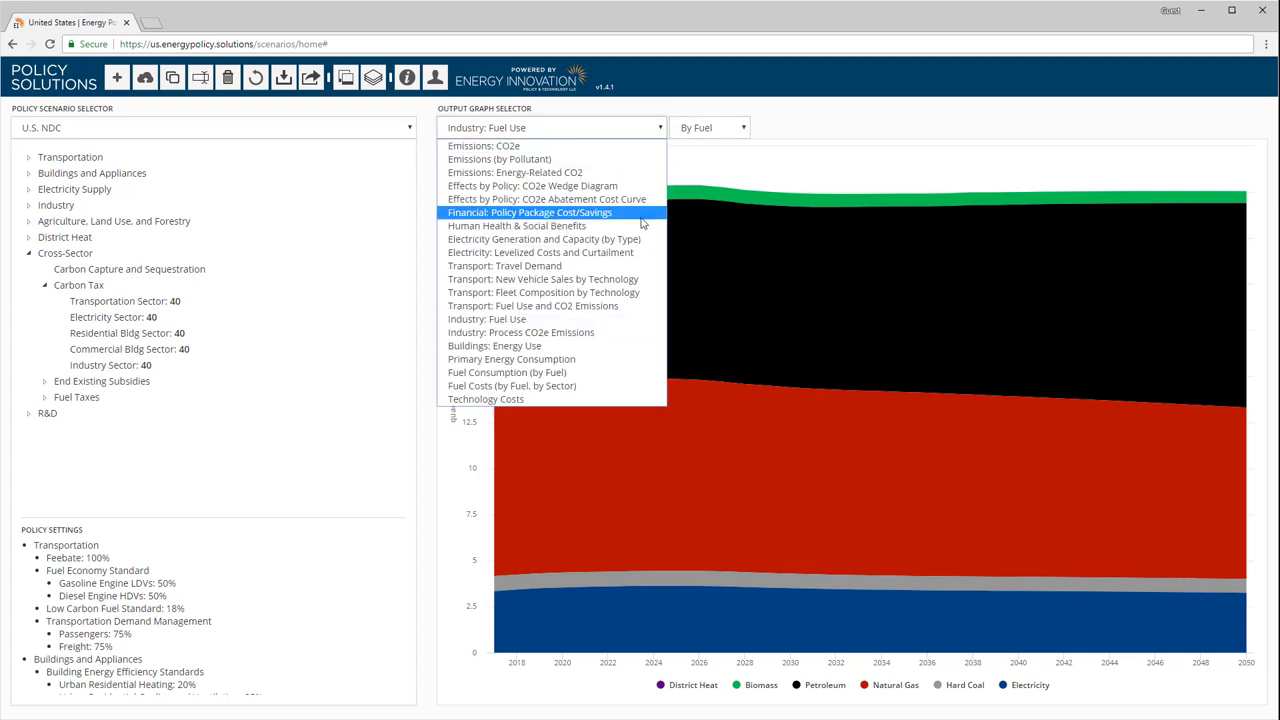
left_click(626, 333)
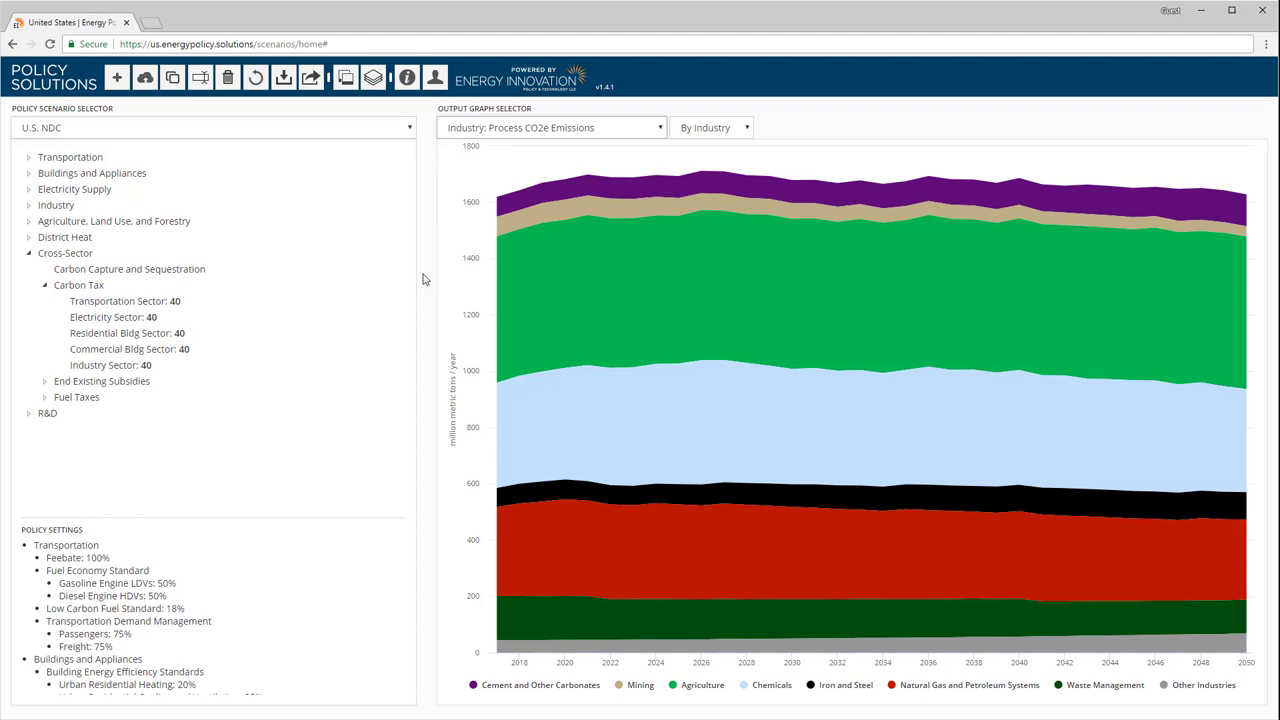
left_click(485, 126)
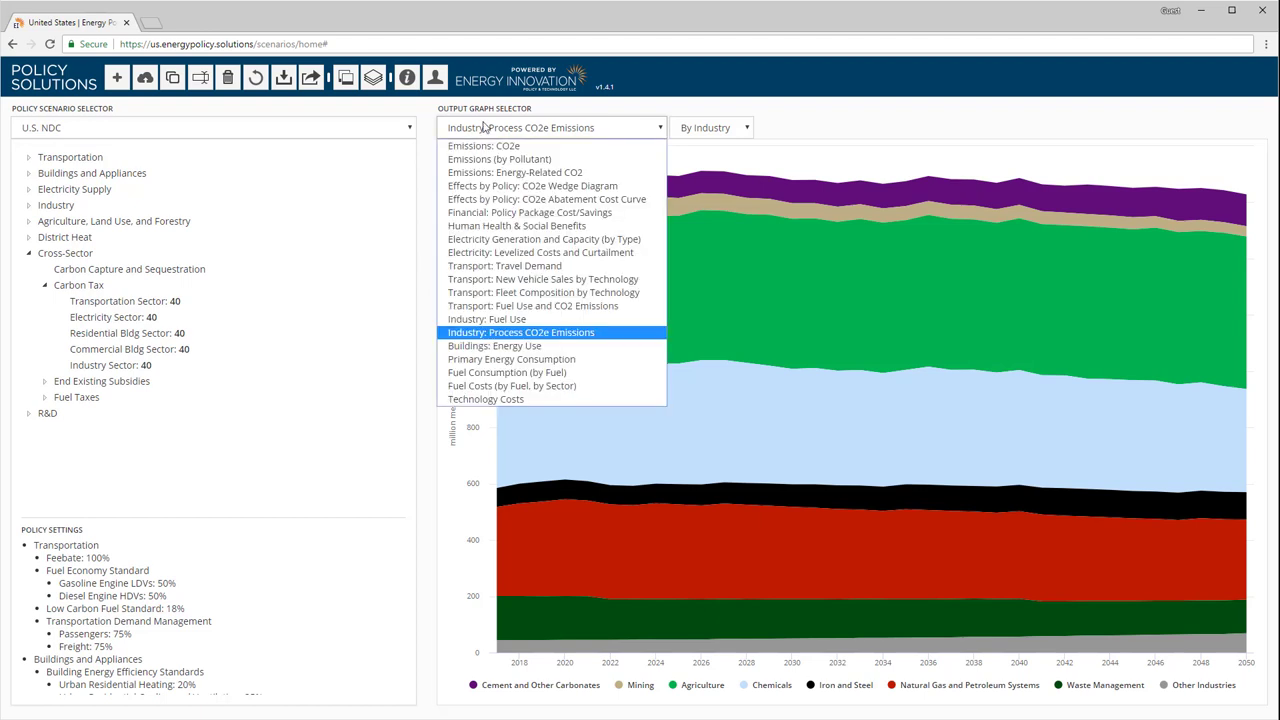
- Chart Electricity: Levelized Costs and Curtailment, showing Curtailed Electricity from Renewables
left_click(479, 253)
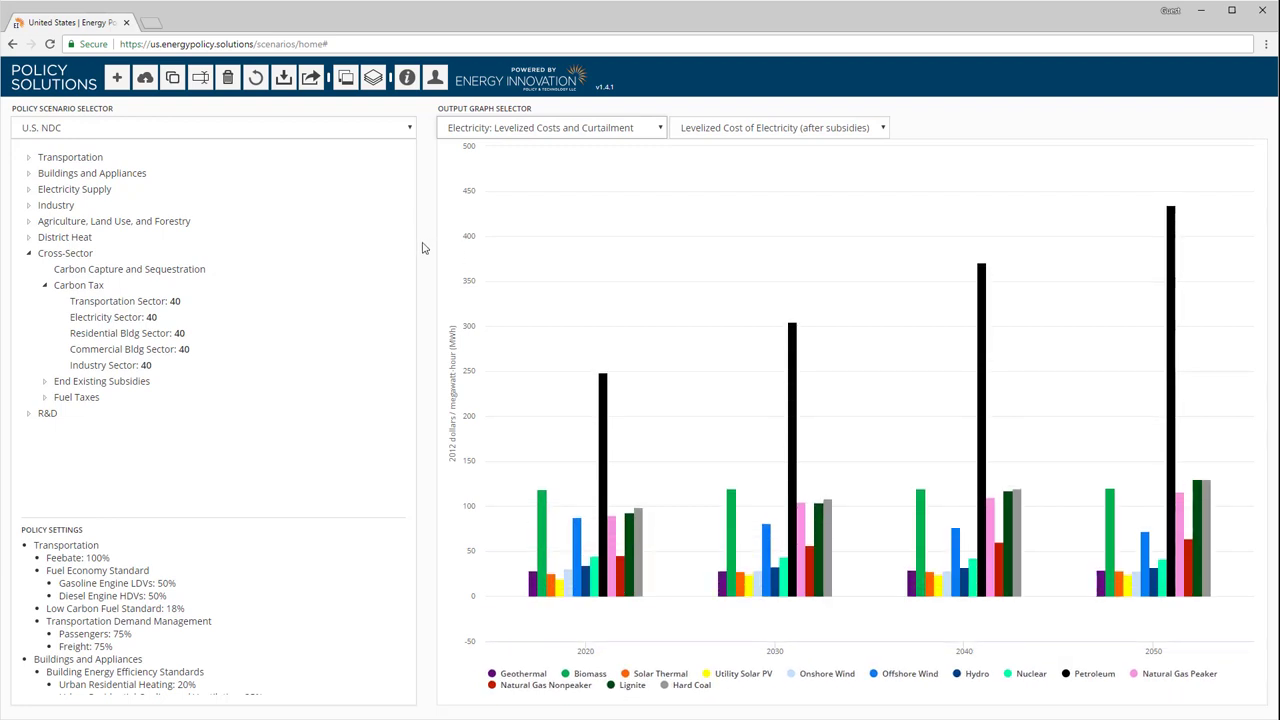
left_click(713, 130)
left_click(710, 160)
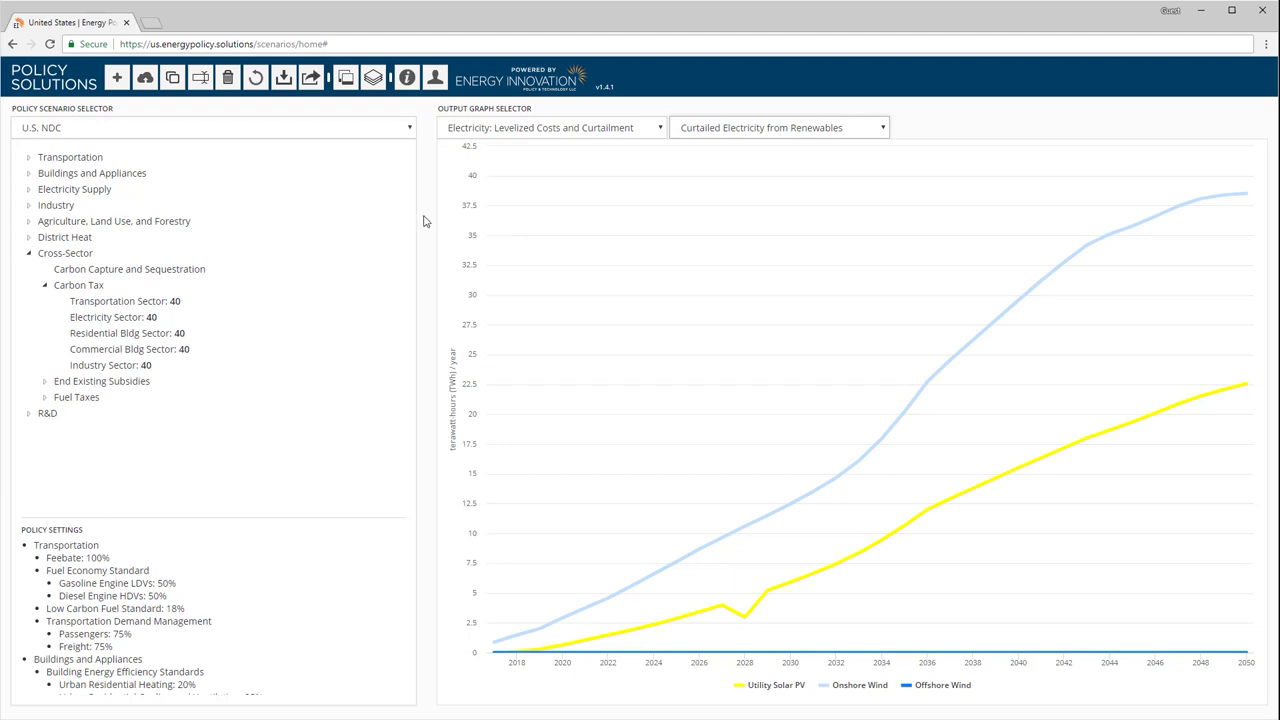
- Show the Effects by Policy: CO2e Wedge Diagram for U.S. NDC versus Business as Usual
left_click(487, 133)
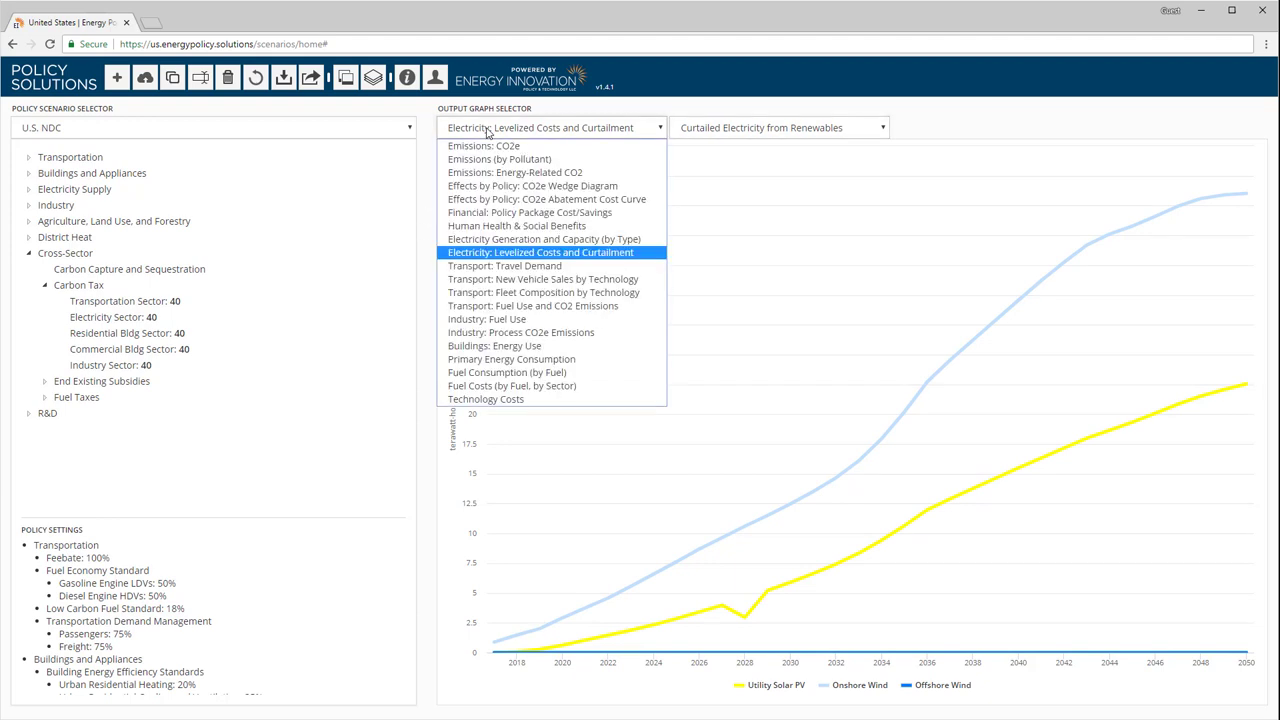
left_click(487, 186)
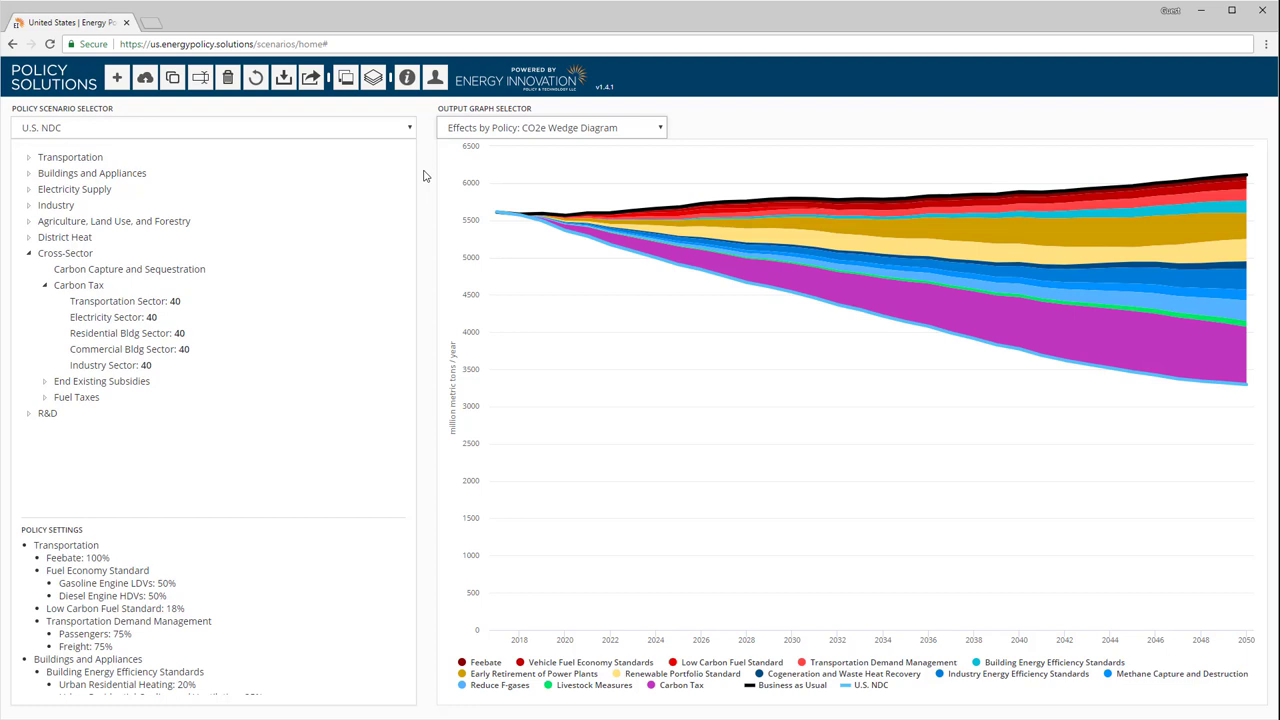
left_click(449, 134)
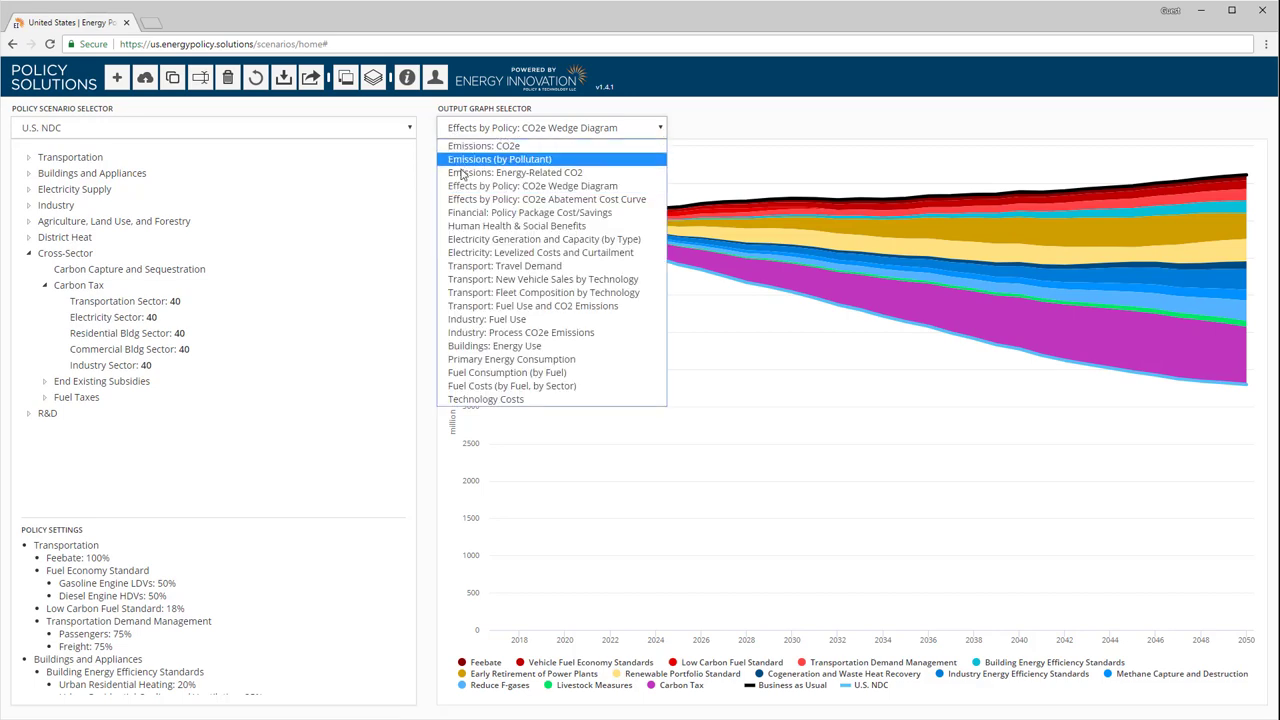
left_click(466, 201)
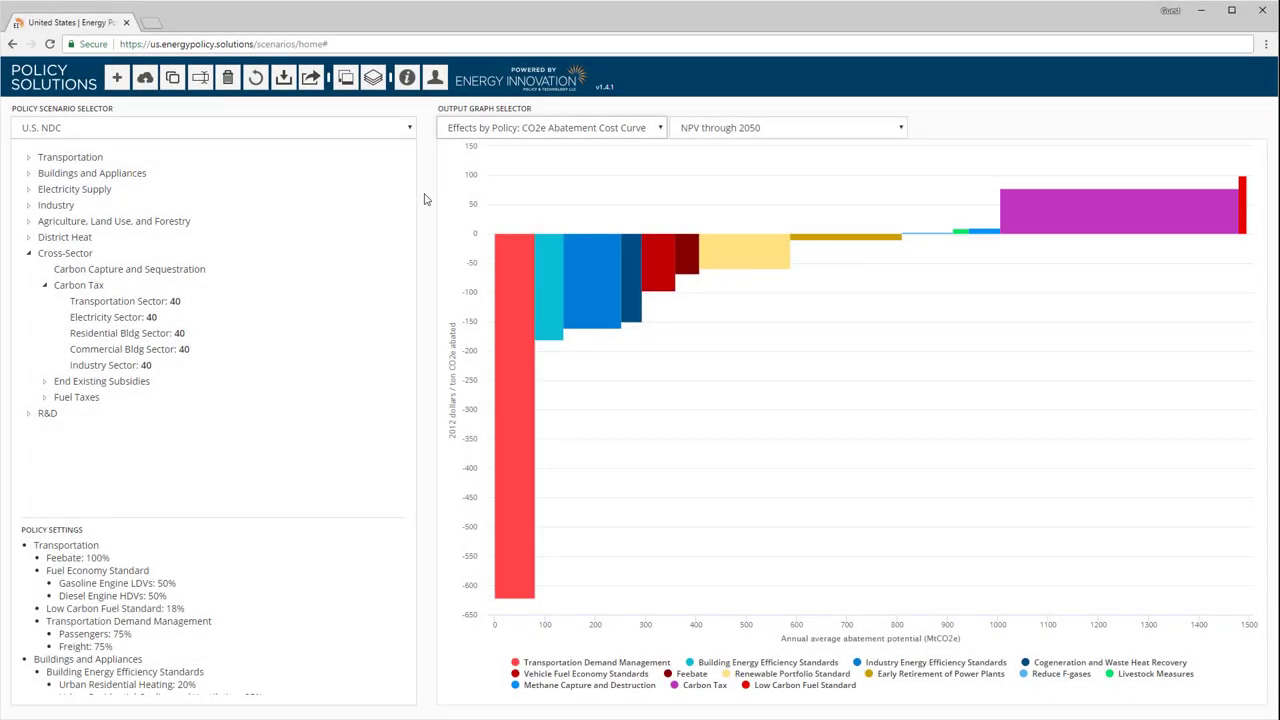
mouse_move(583, 260)
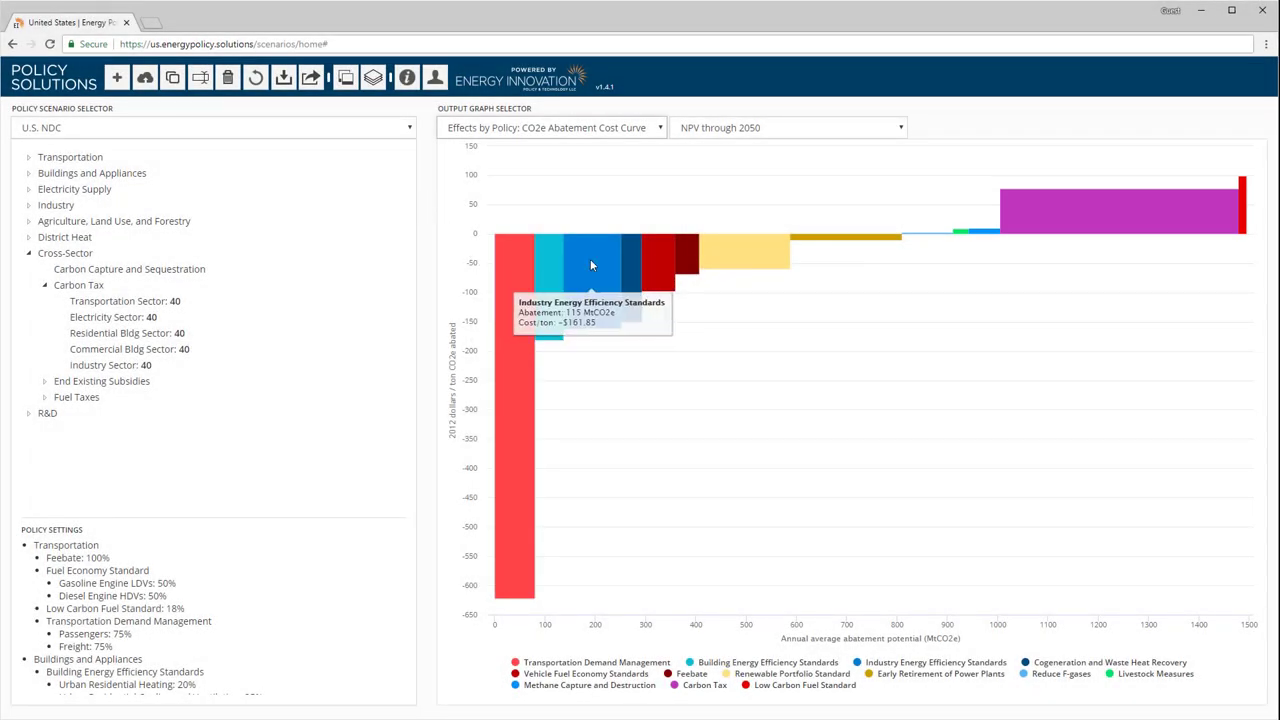
mouse_move(780, 250)
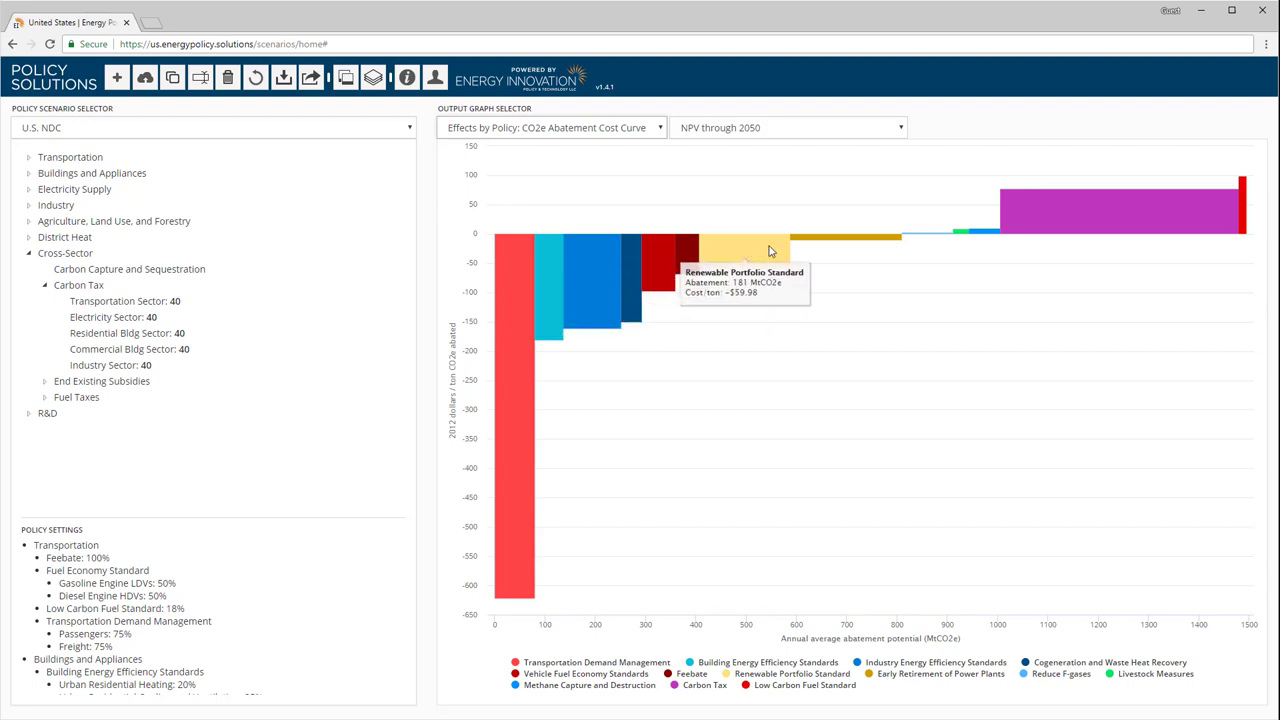
mouse_move(989, 231)
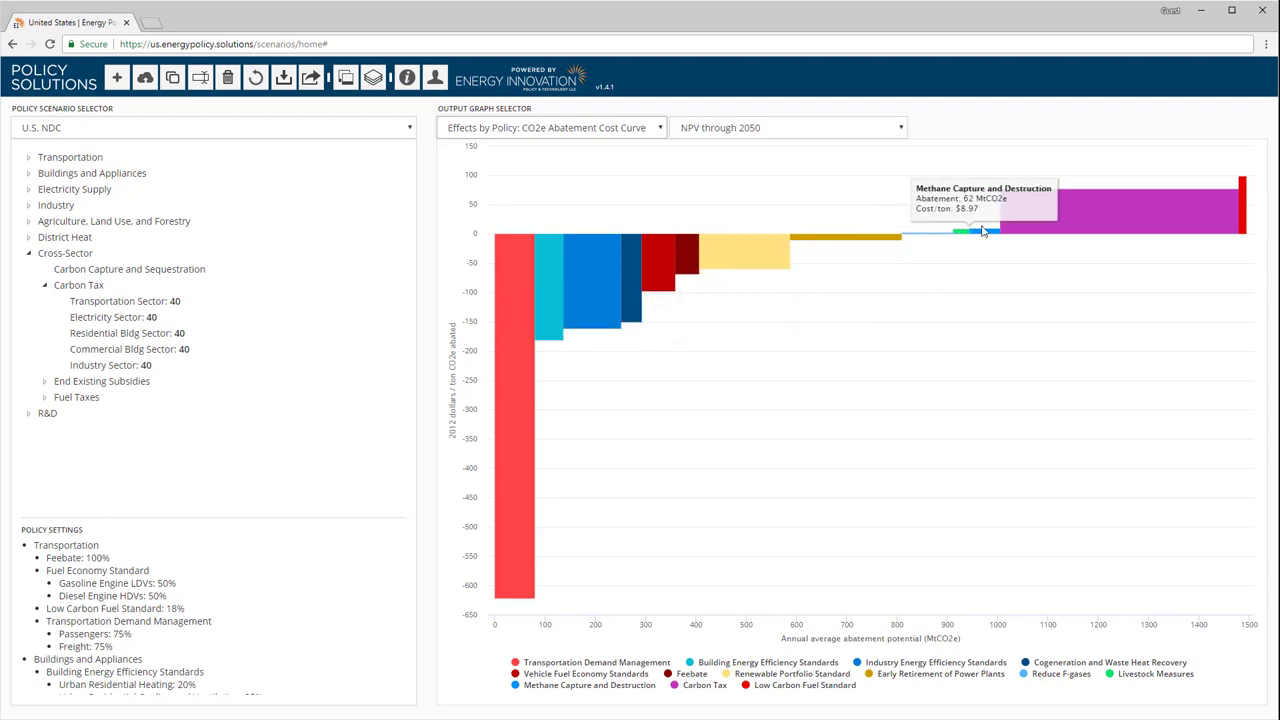
mouse_move(1235, 208)
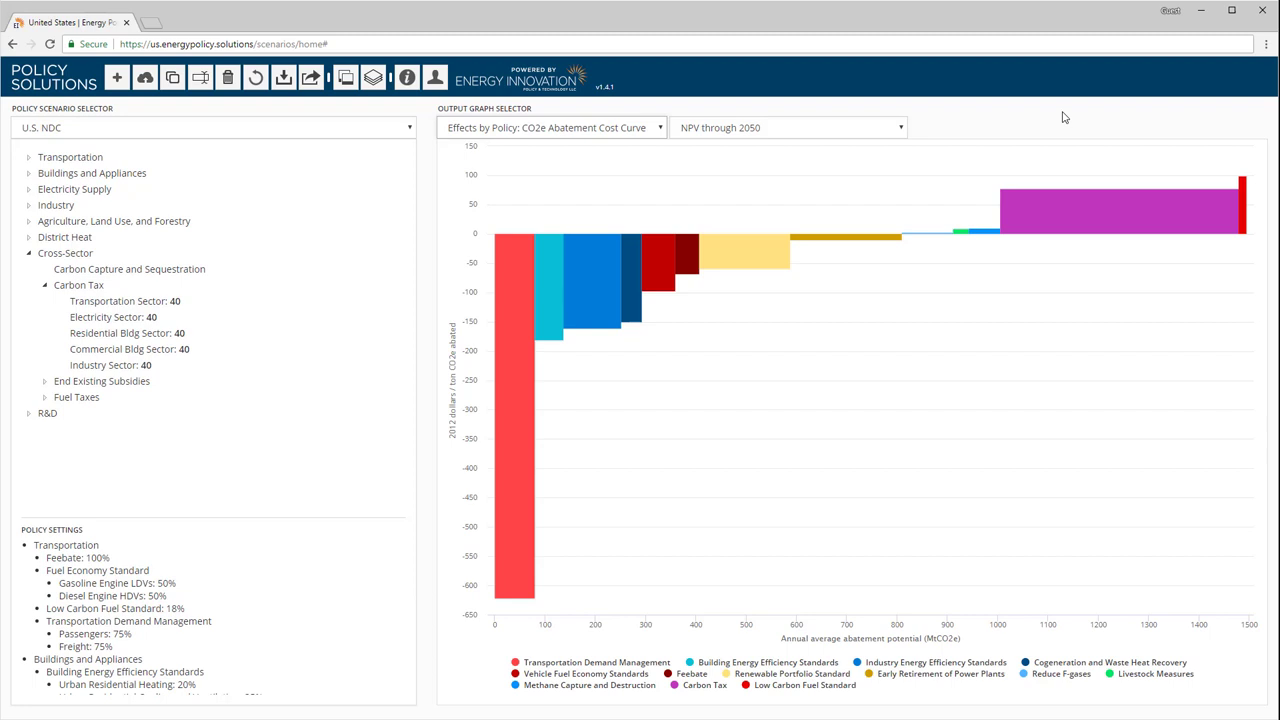
- Set the cost curve to 'NPV through 2050 (revenue-neutral carbon tax)'
left_click(877, 126)
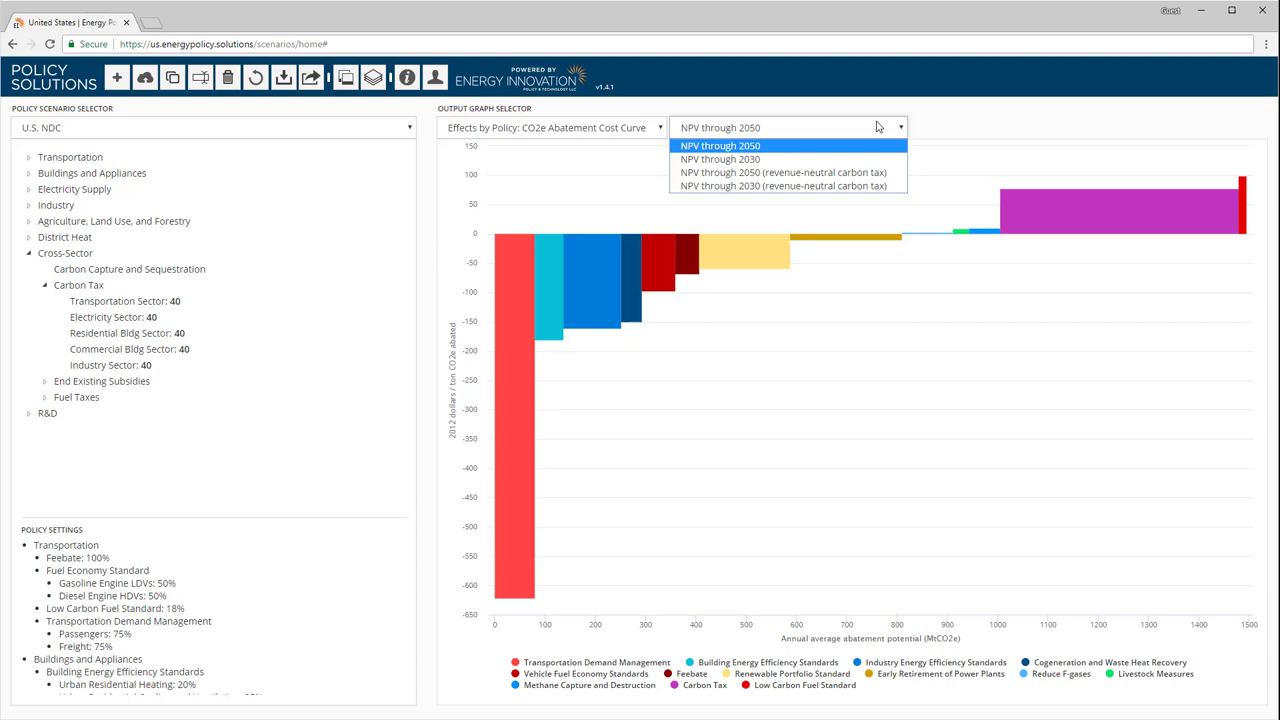
left_click(871, 172)
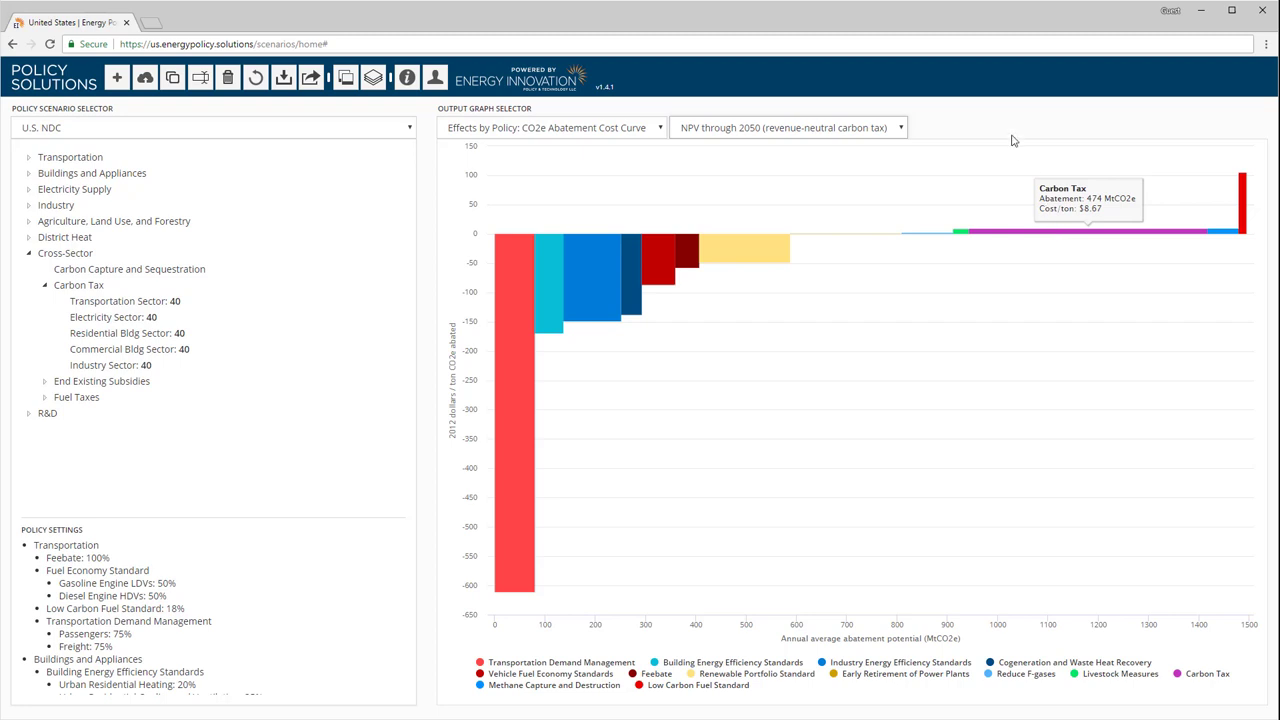
- Switch the output graph to Emissions: CO2e comparing all four scenarios
left_click(594, 126)
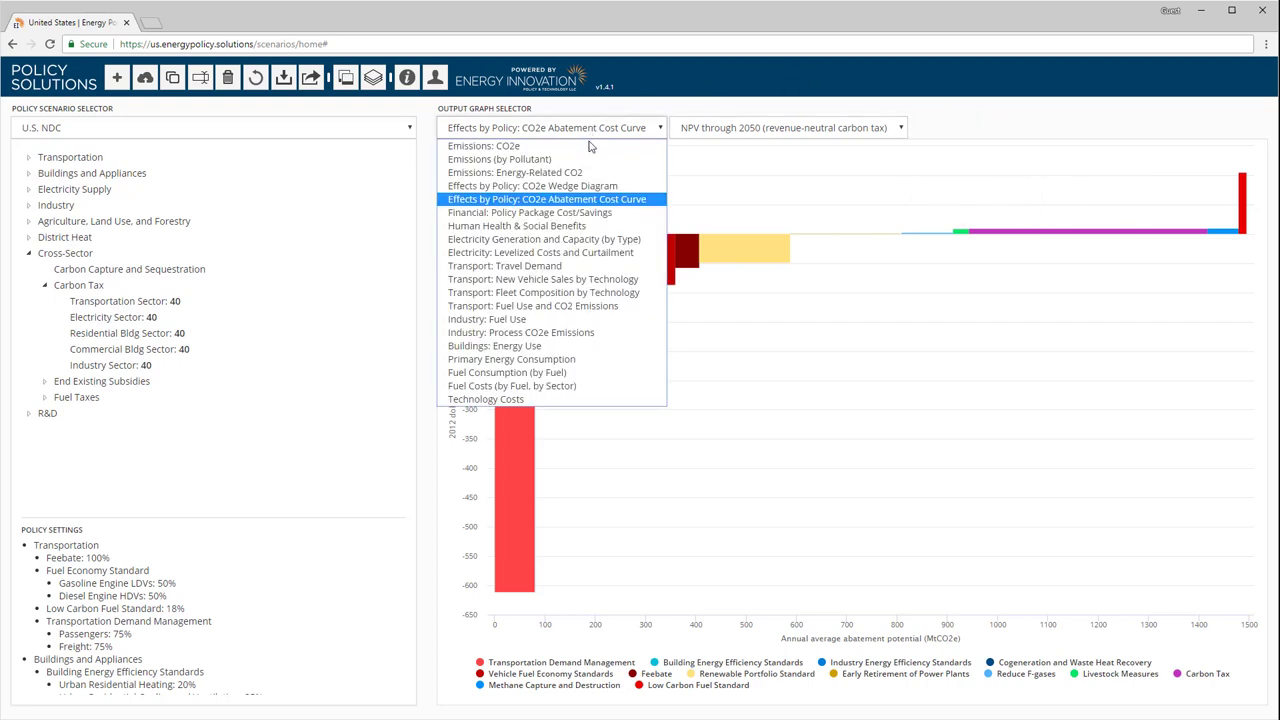
left_click(588, 145)
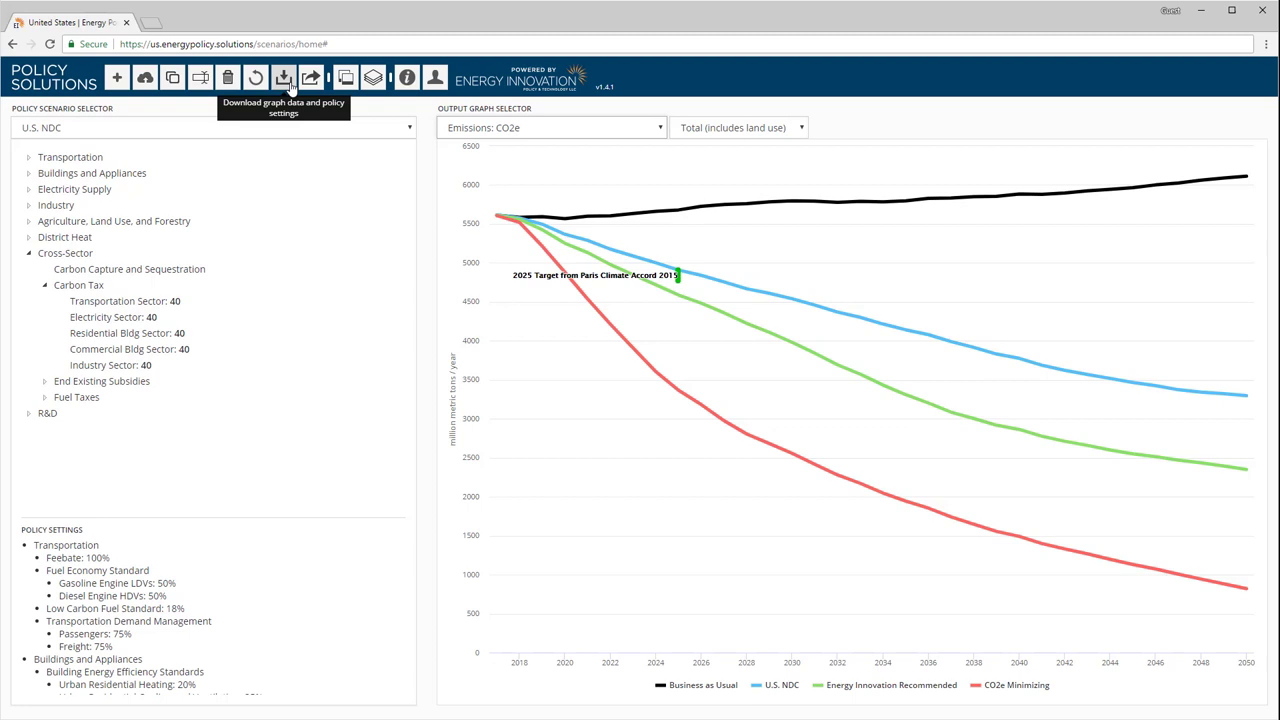
- Download the graph data and policy settings zip, then dismiss the browser's download notice
left_click(287, 80)
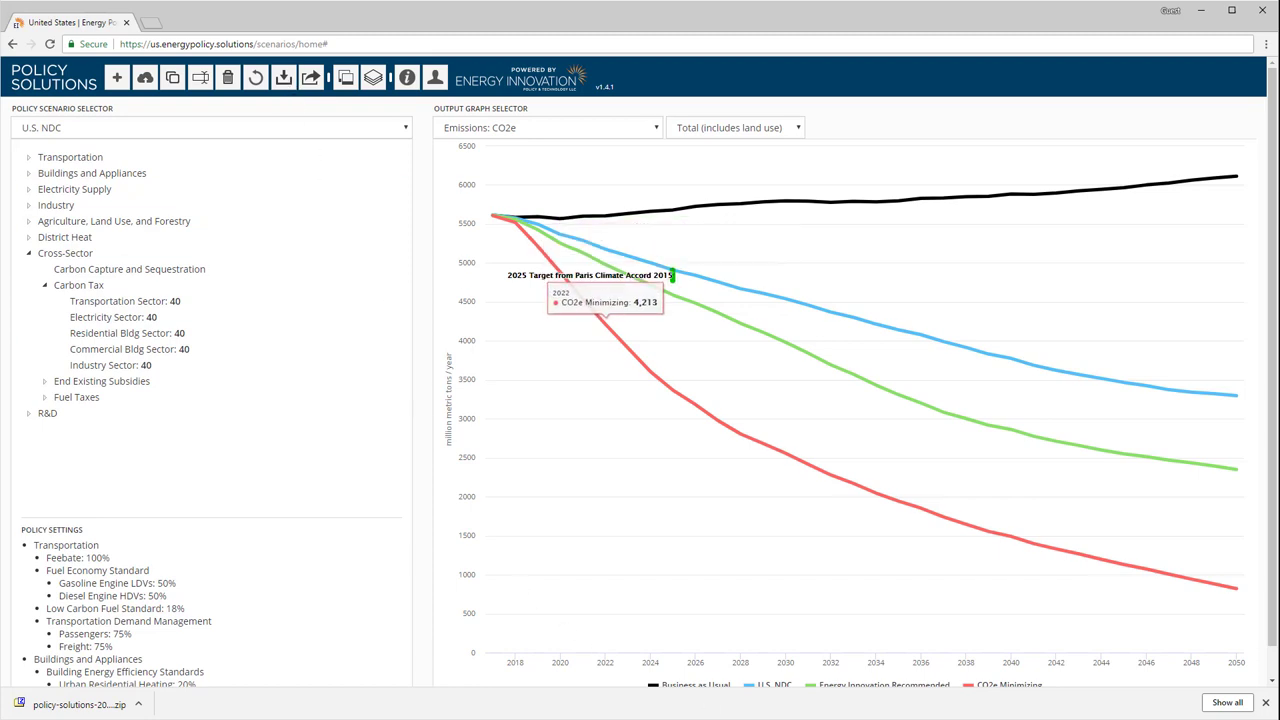
left_click(1265, 702)
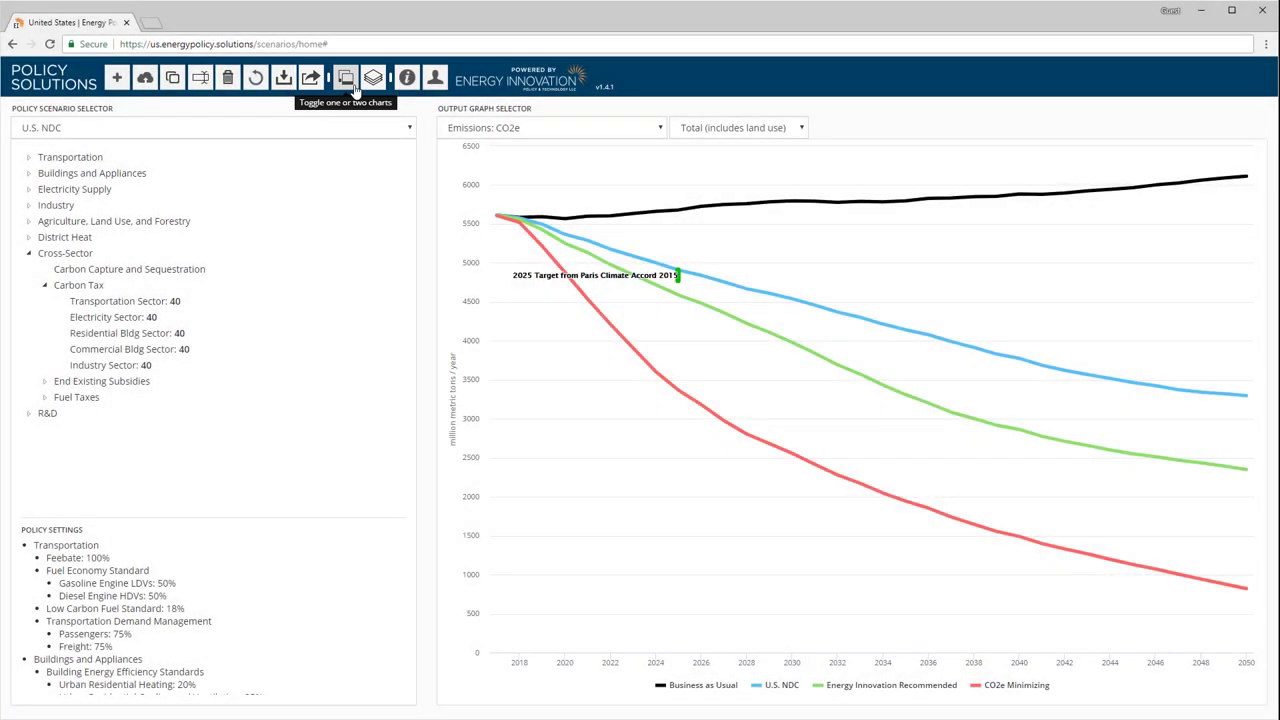
left_click(346, 78)
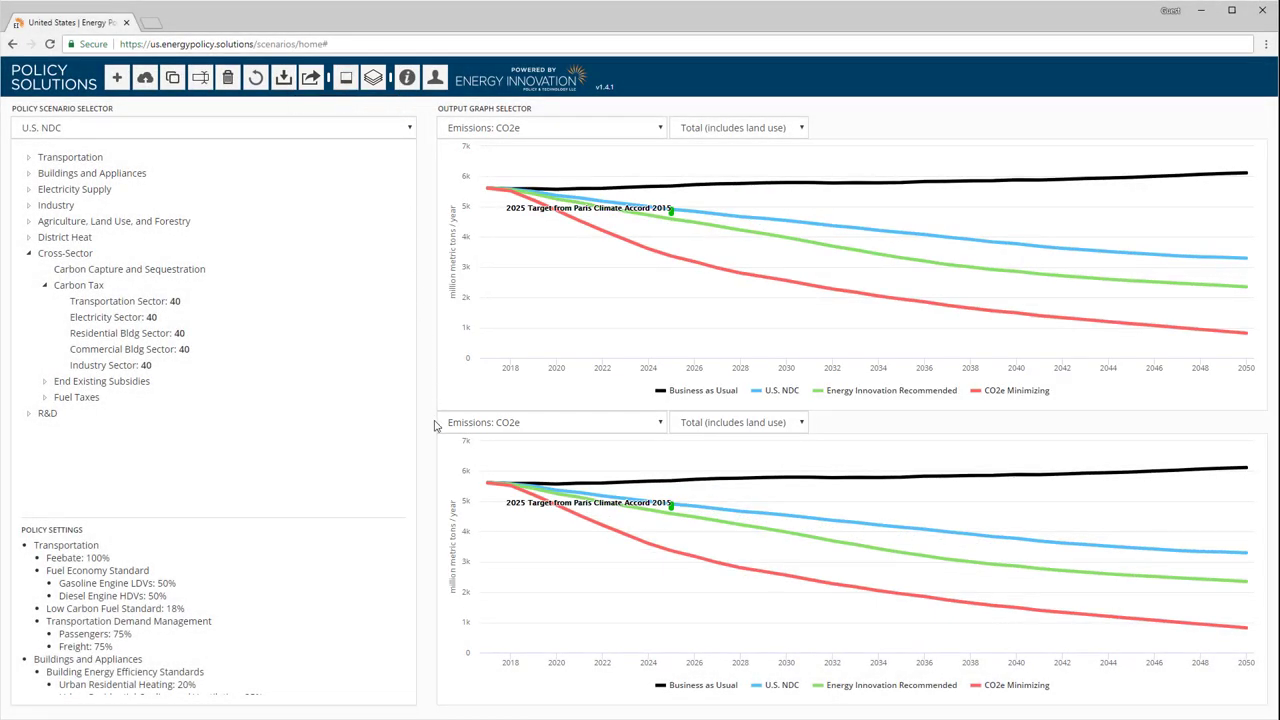
left_click(465, 425)
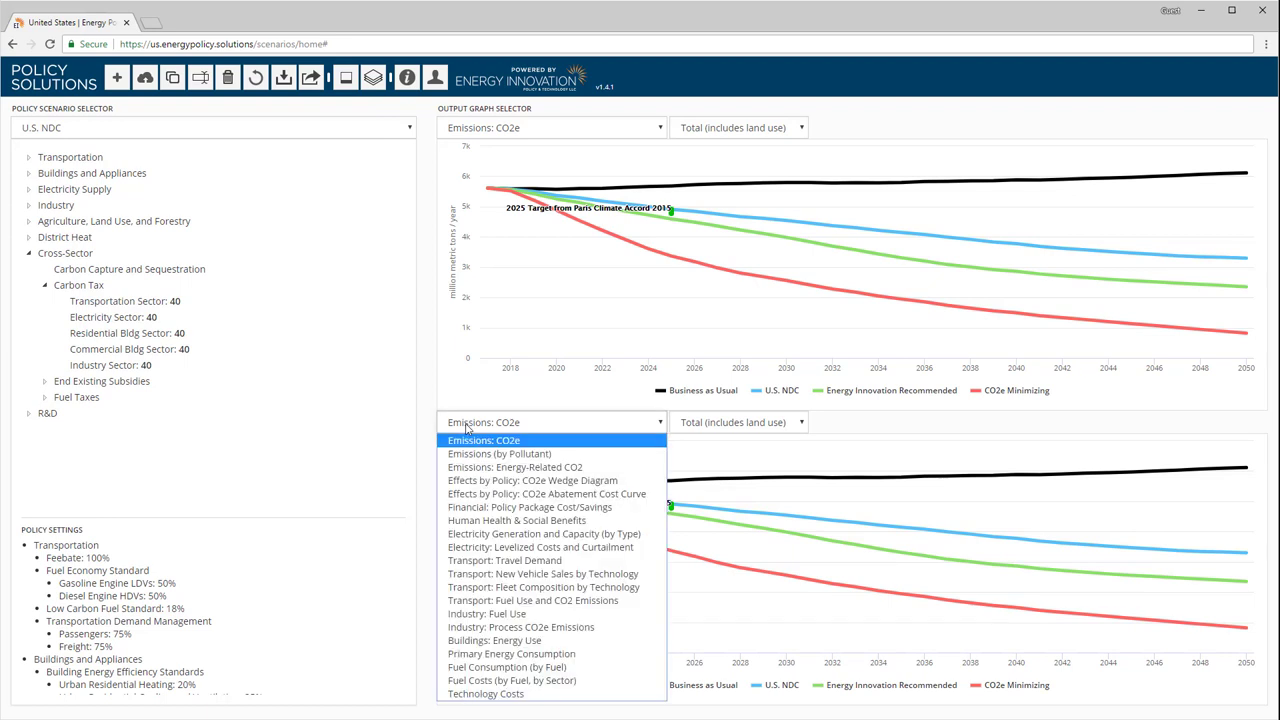
left_click(467, 535)
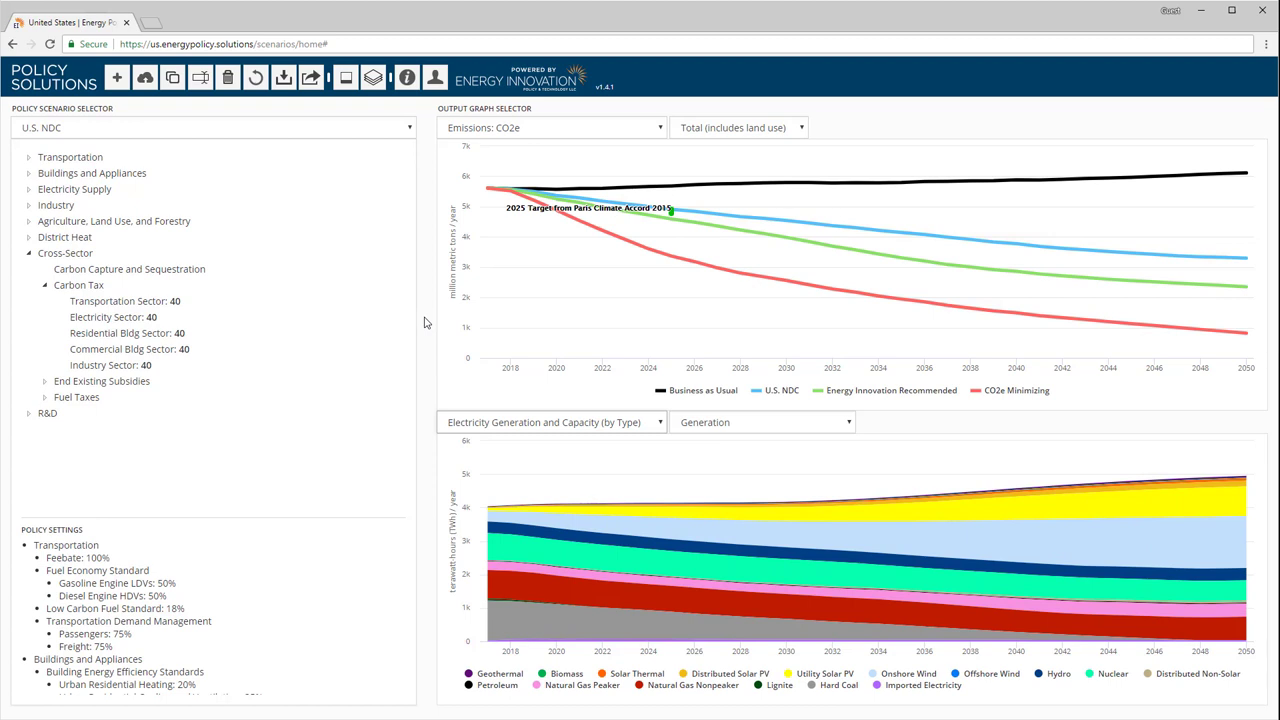
left_click(347, 79)
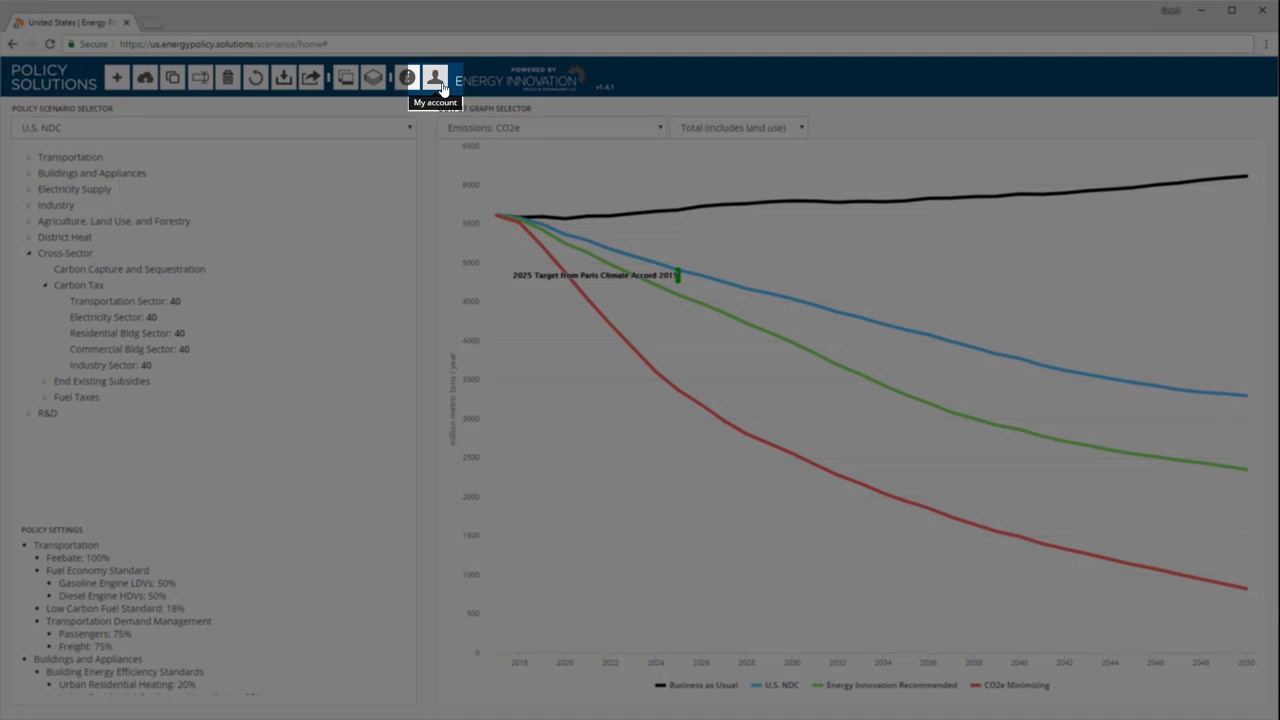
- Bring up the My account popup inviting sign-in or registration to save scenarios
left_click(437, 80)
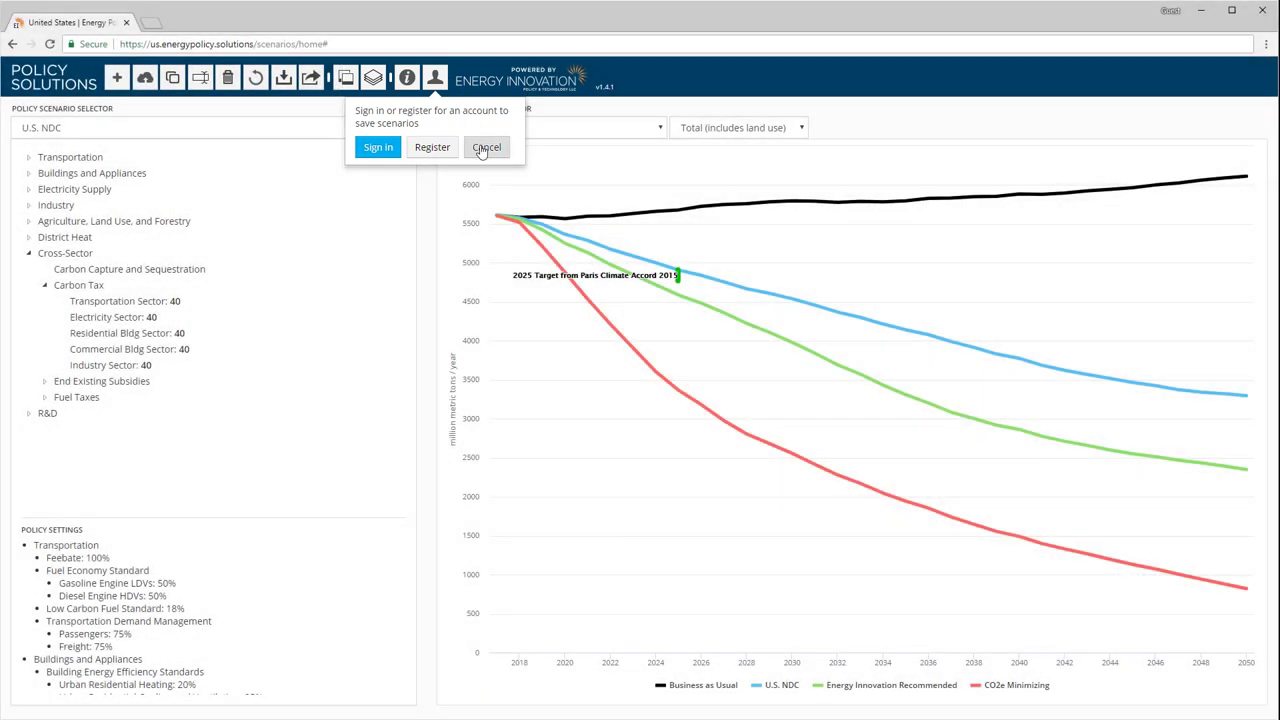
- Cancel the account popup, returning to the U.S. NDC CO2e chart of four scenarios
left_click(478, 150)
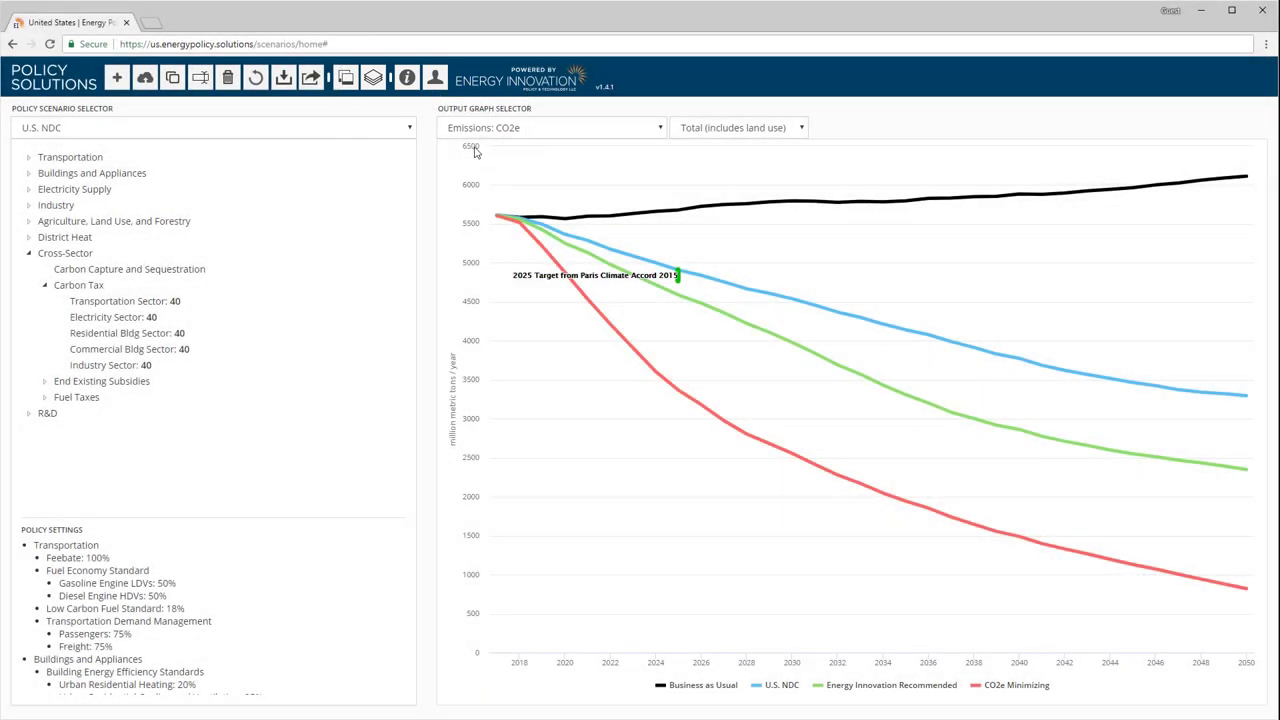